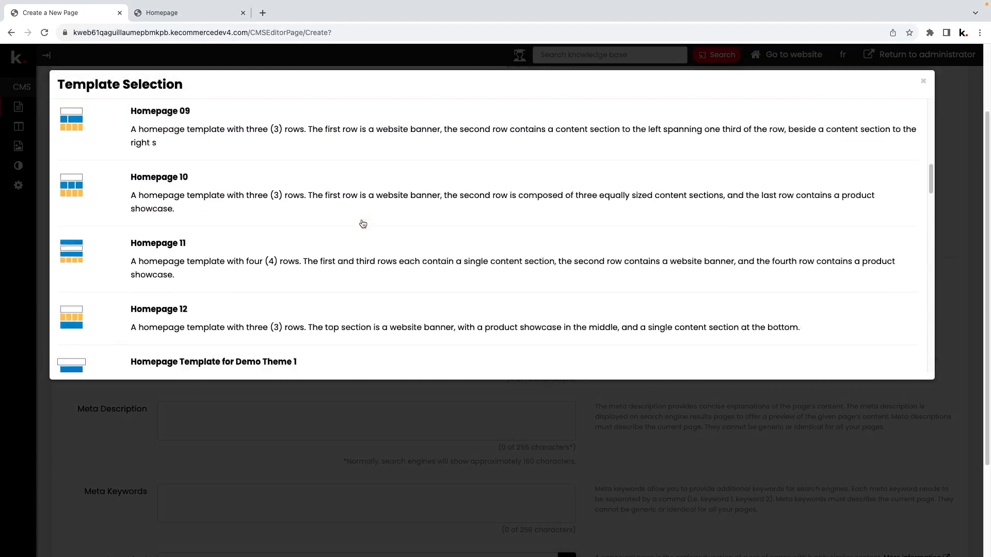
# - Choose the "Page Builder: Simplicity" template for the new page and create the page
pyautogui.click(193, 222)
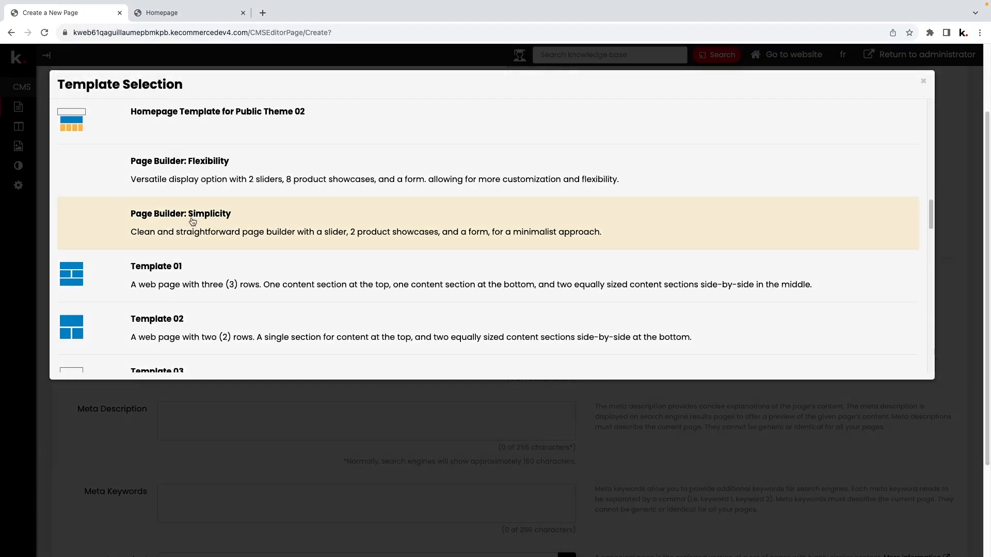
pyautogui.scroll(-3, 307, 230)
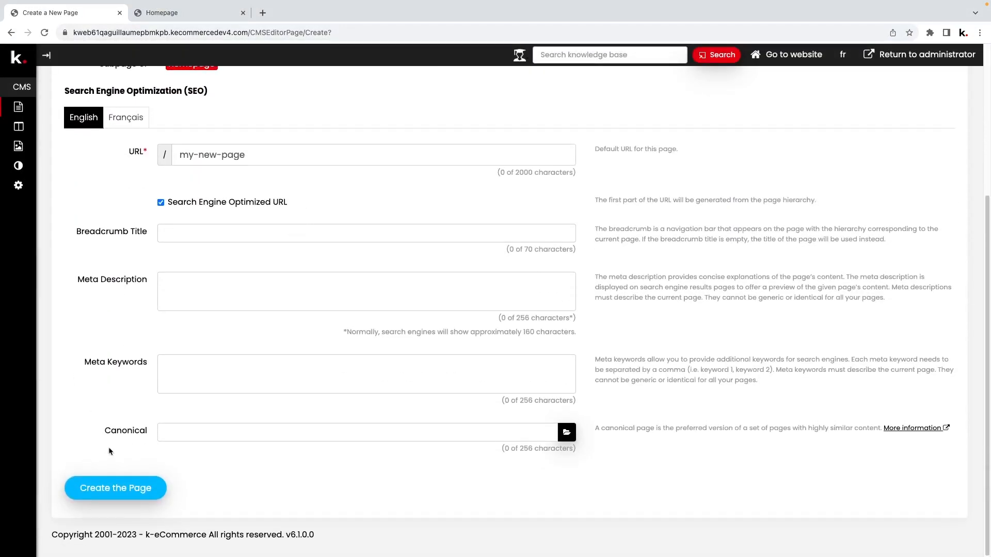
pyautogui.click(99, 487)
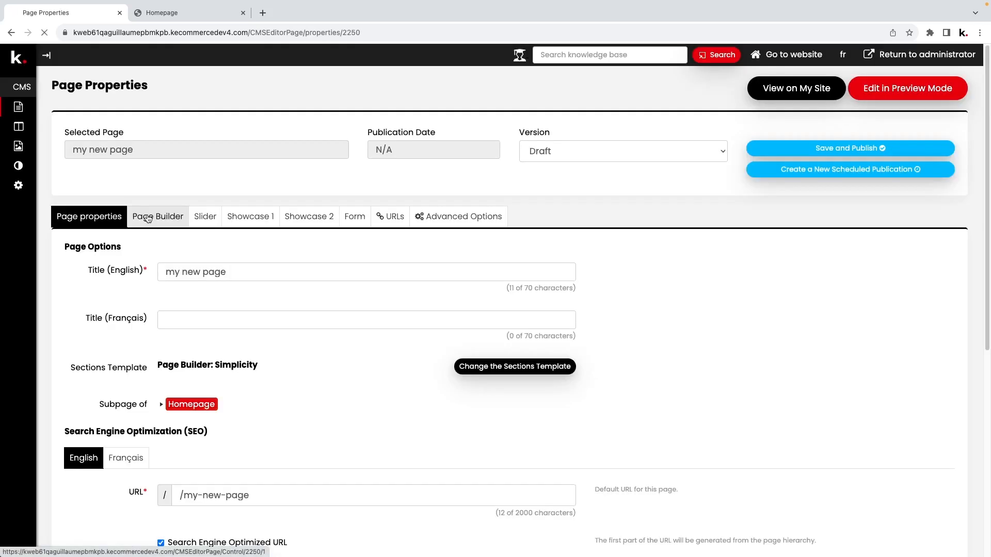
# - Open the new page's Page Builder and switch the editor to full screen
pyautogui.click(149, 219)
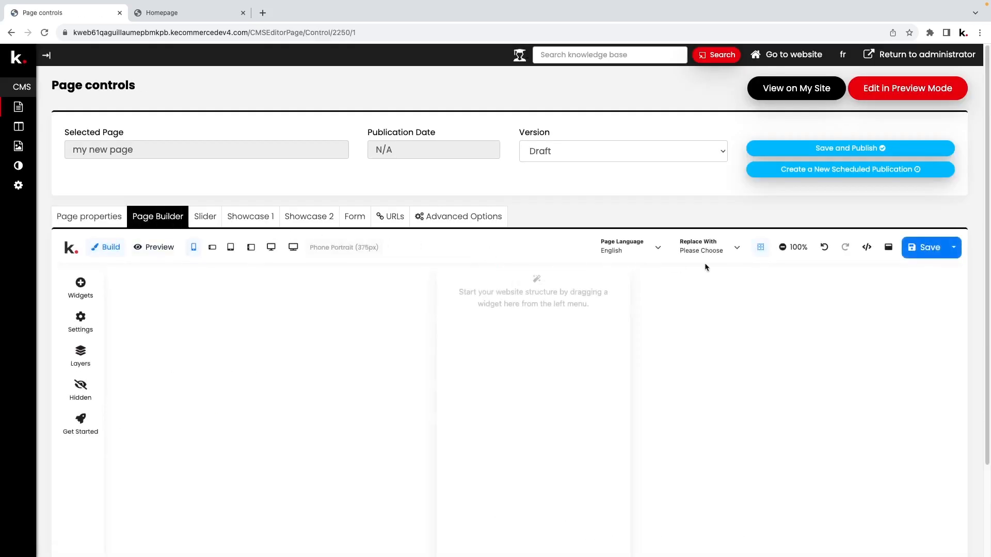
pyautogui.click(889, 248)
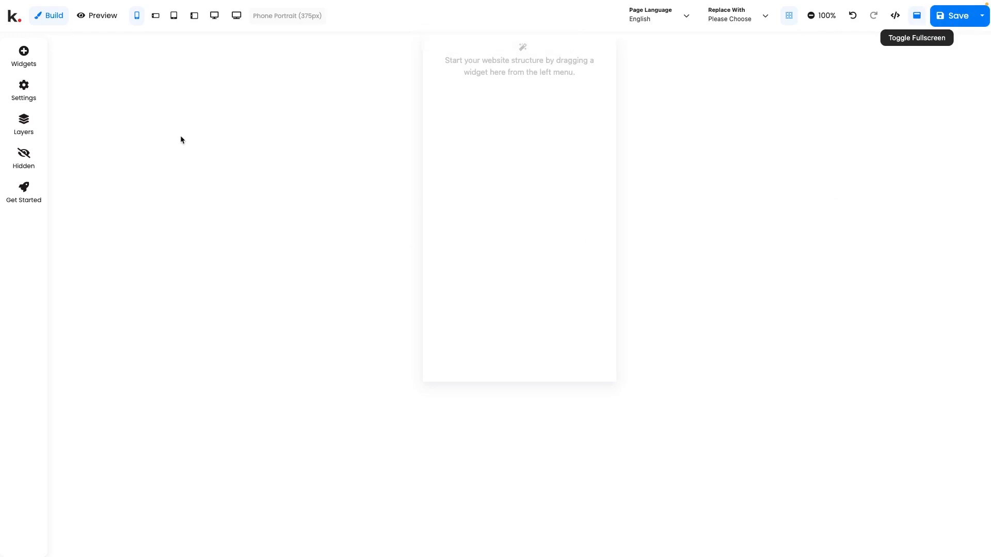
# - Review the page language and Replace With options, and view the page's source code
pyautogui.click(686, 16)
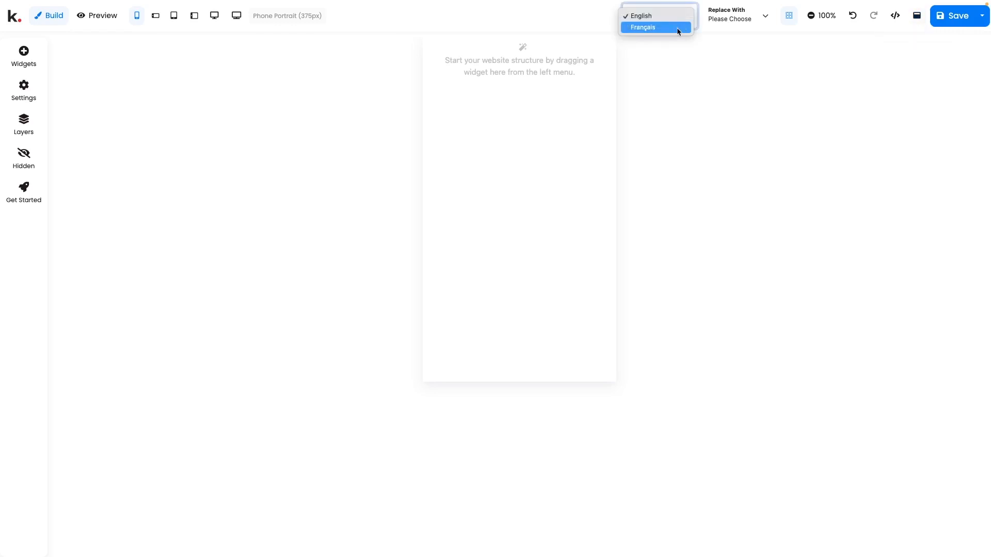
pyautogui.click(668, 16)
pyautogui.click(768, 18)
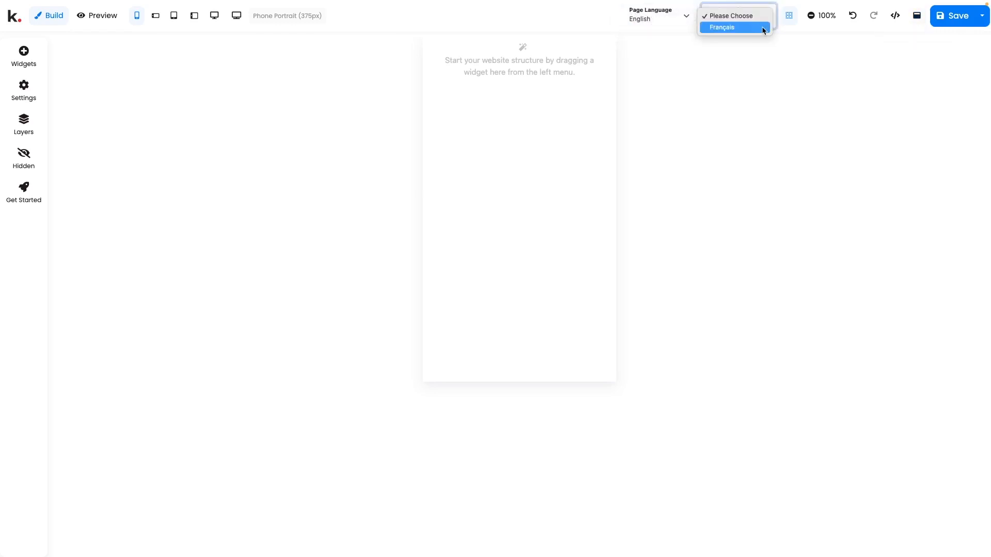
pyautogui.click(791, 58)
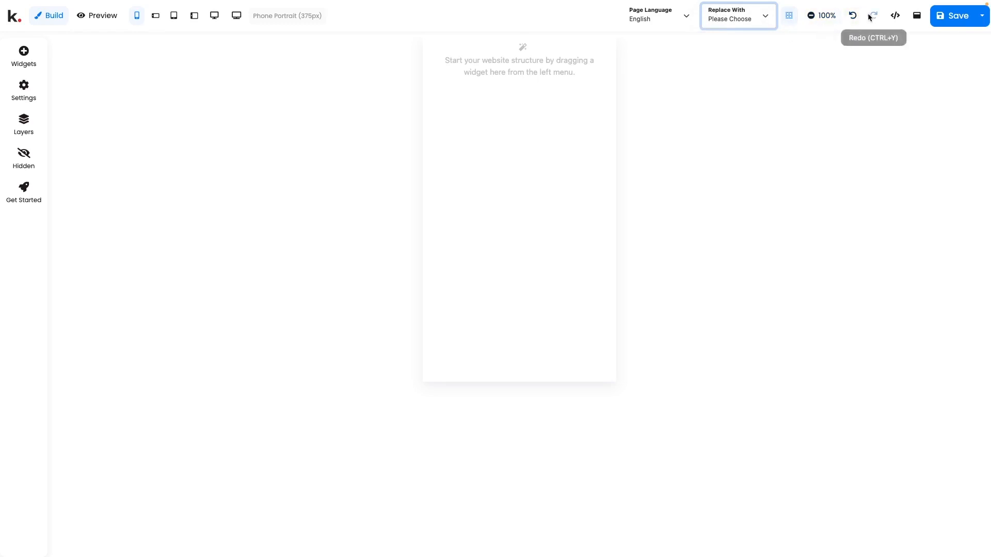
pyautogui.click(896, 16)
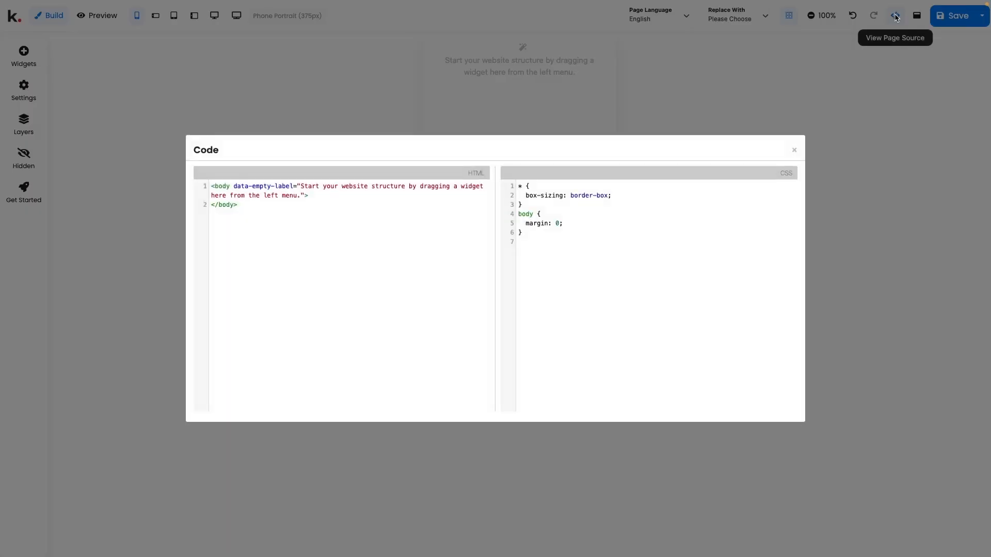
pyautogui.click(795, 152)
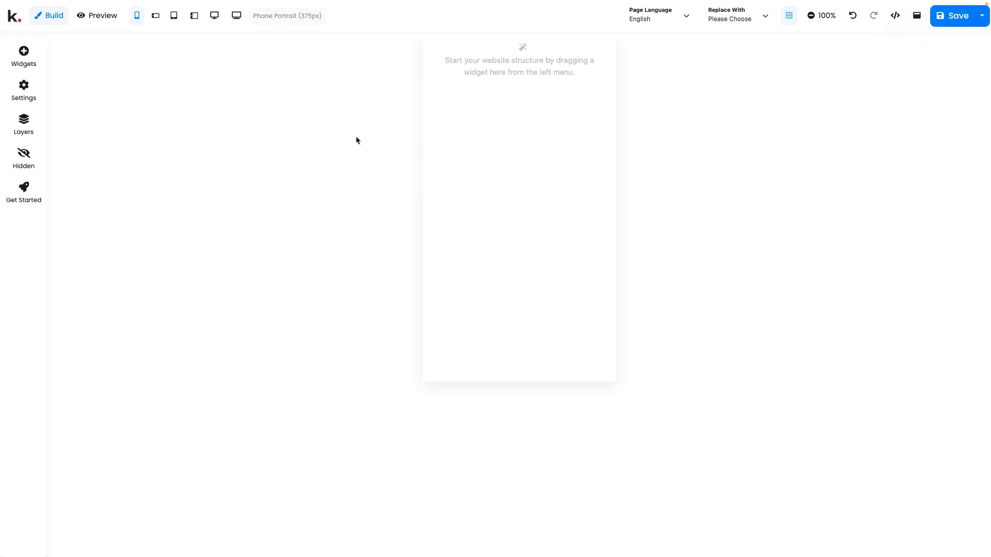
# - Browse the content and structure widgets available in the page builder
pyautogui.click(24, 57)
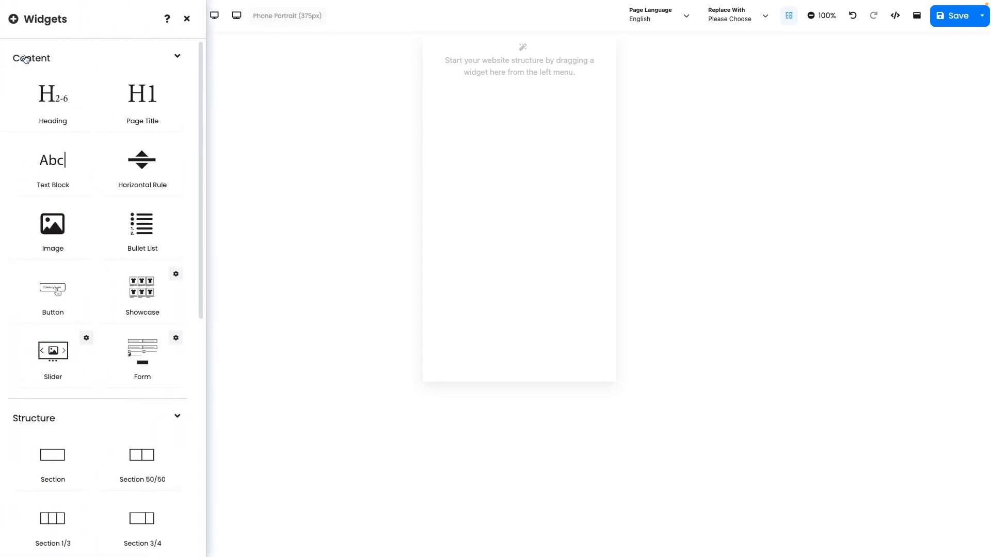
pyautogui.scroll(-3, 53, 119)
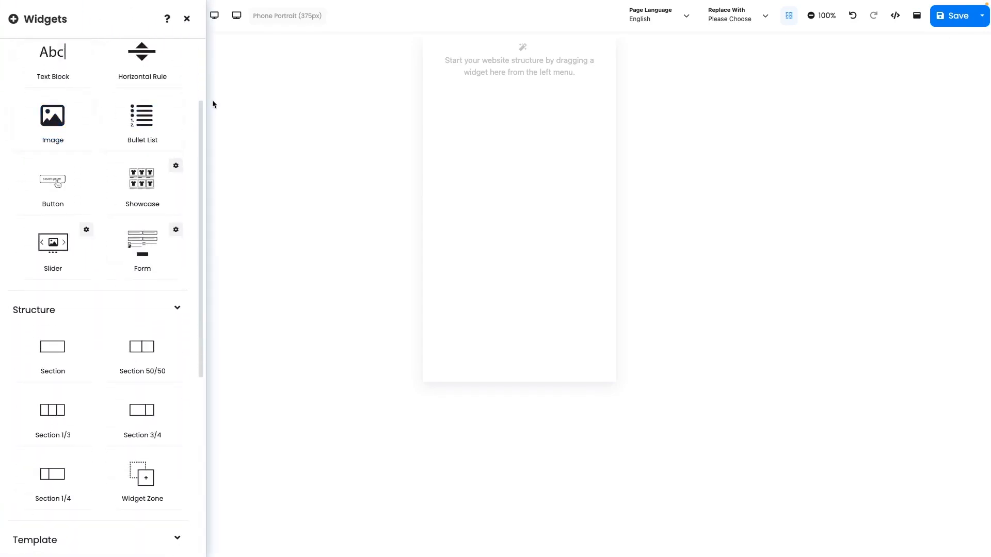
pyautogui.click(187, 19)
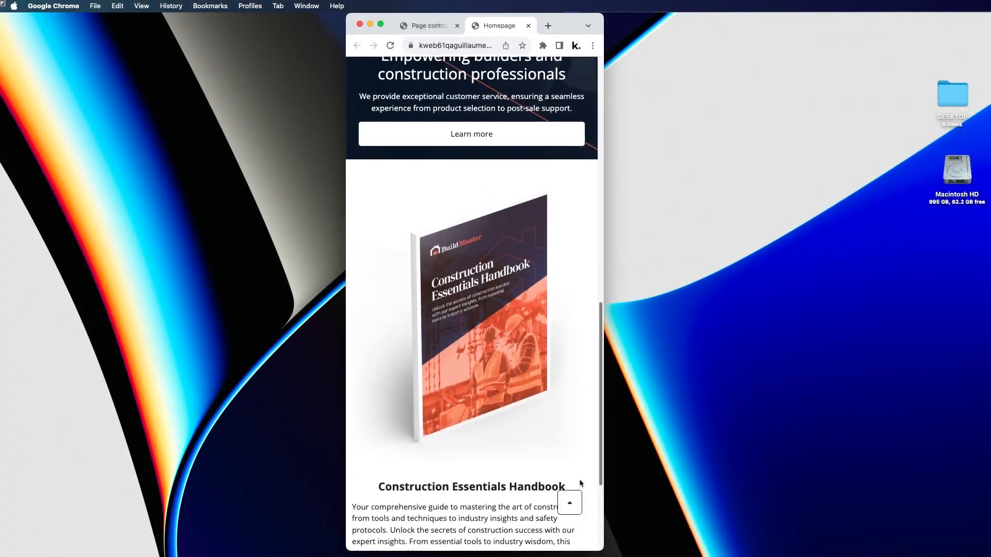
# - Examine the example homepage's layout at phone, tablet and desktop widths
pyautogui.scroll(5, 579, 480)
pyautogui.scroll(4, 579, 482)
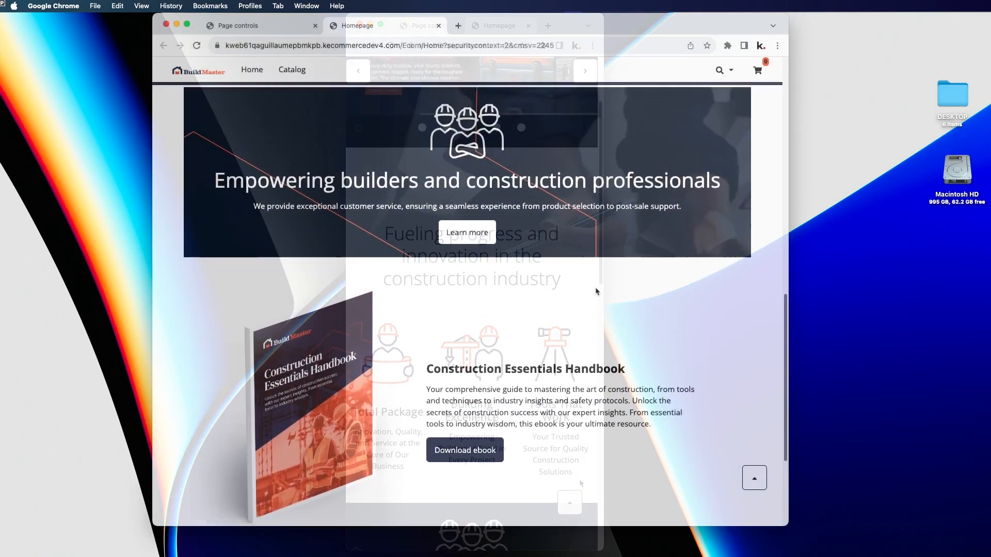
pyautogui.scroll(4, 597, 289)
pyautogui.scroll(3, 597, 292)
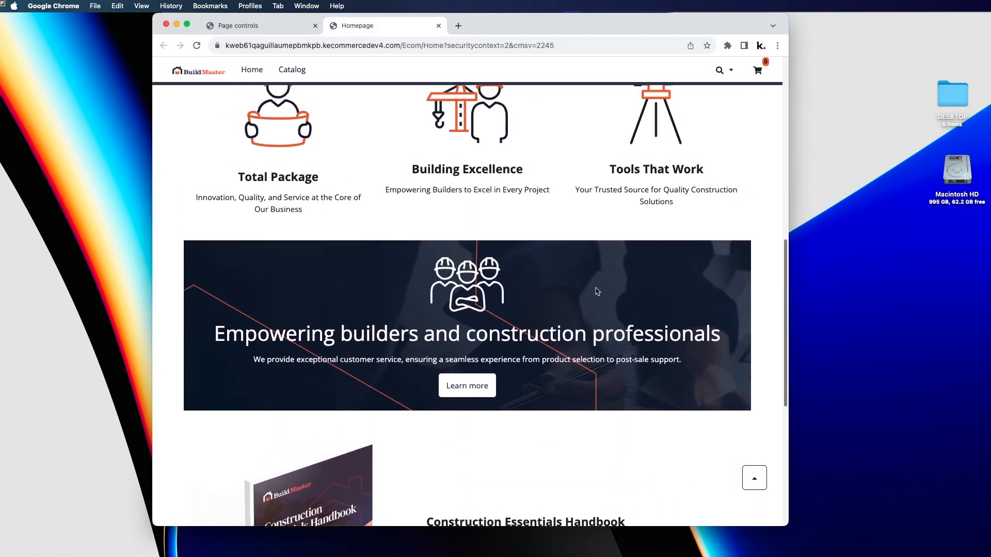
pyautogui.scroll(3, 594, 287)
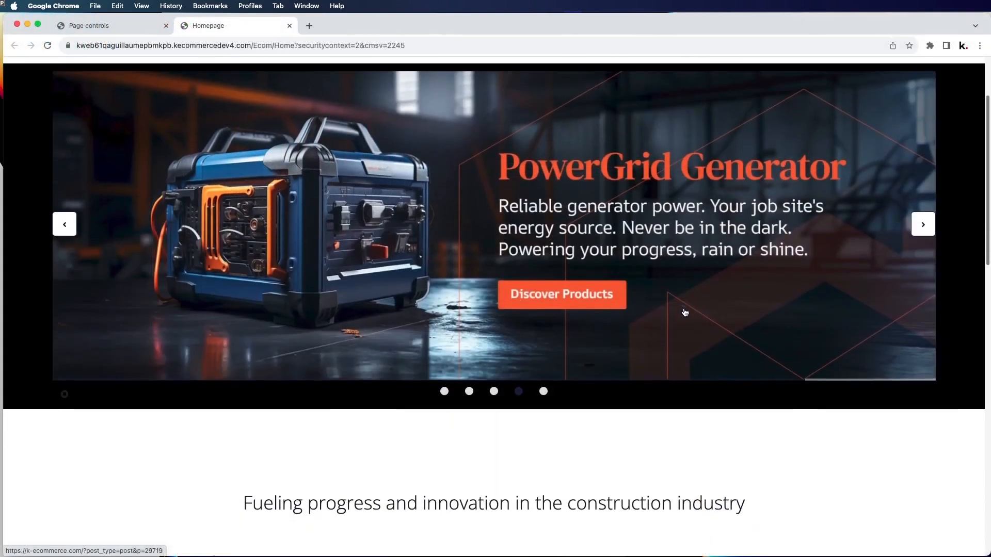
pyautogui.scroll(-3, 684, 312)
pyautogui.scroll(-4, 684, 312)
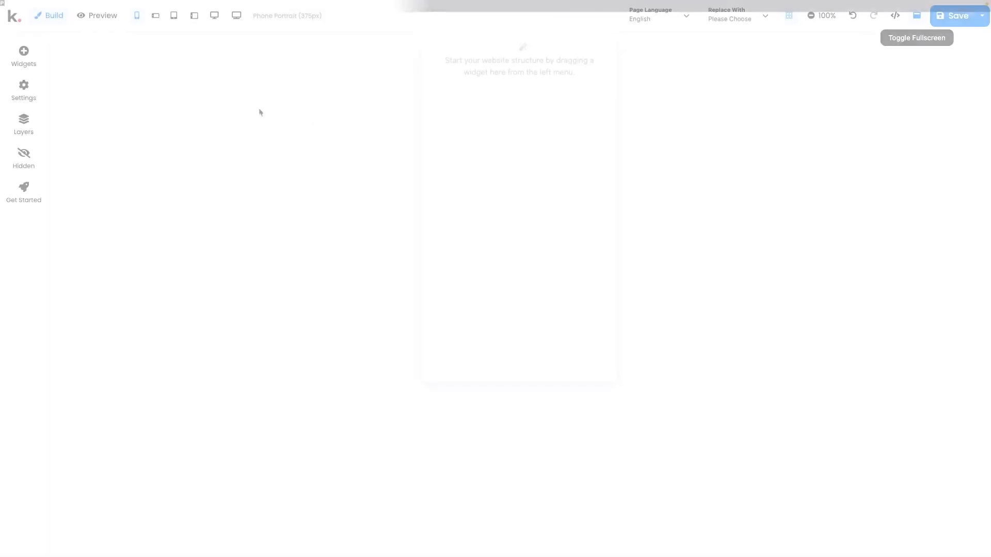
# - Add five single Section structures stacked one below another on the empty page
pyautogui.click(18, 54)
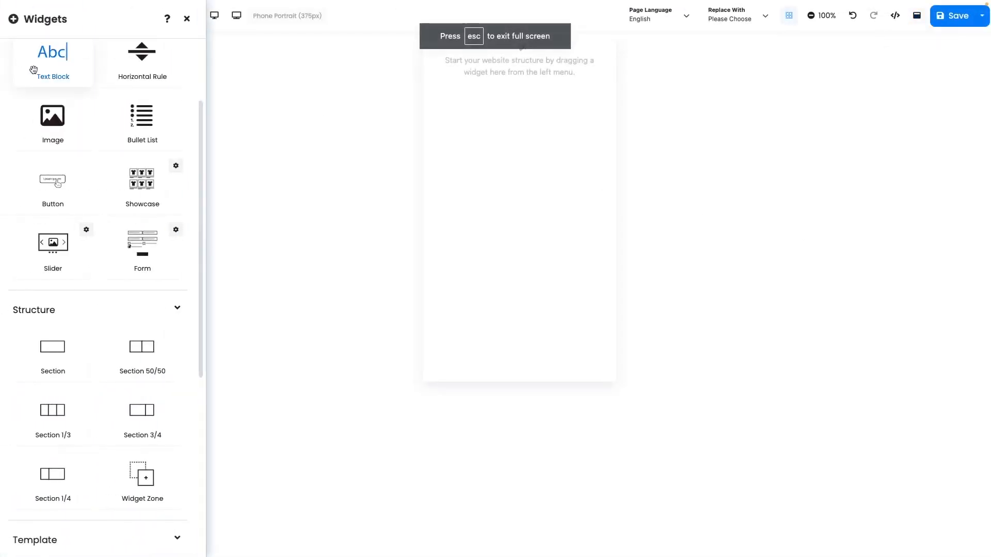
pyautogui.scroll(-3, 73, 305)
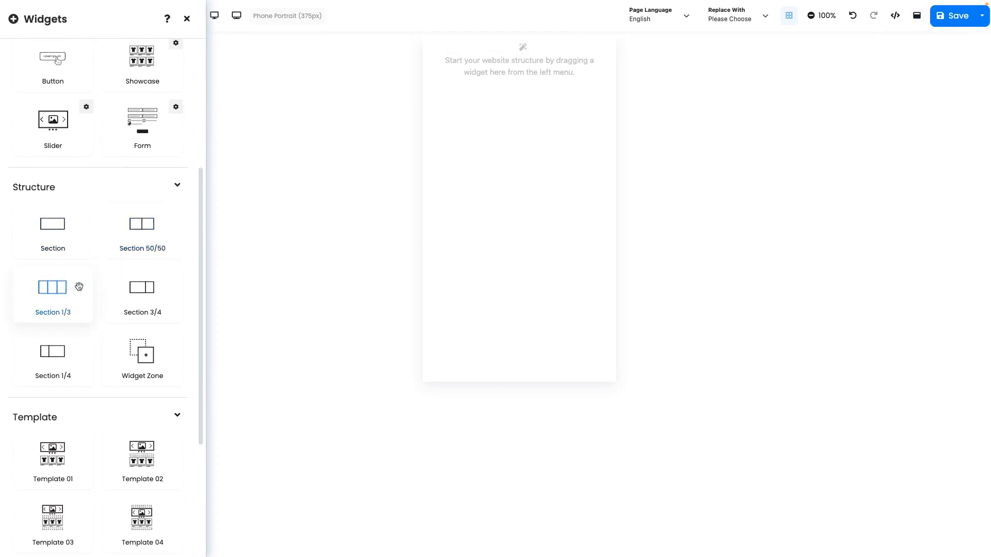
pyautogui.scroll(1, 132, 297)
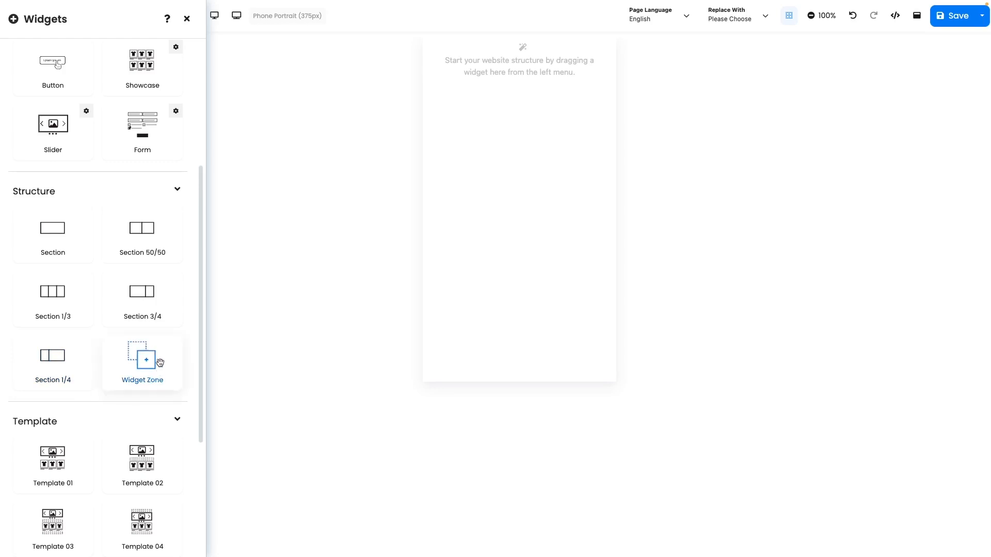
pyautogui.scroll(3, 156, 304)
pyautogui.scroll(2, 156, 303)
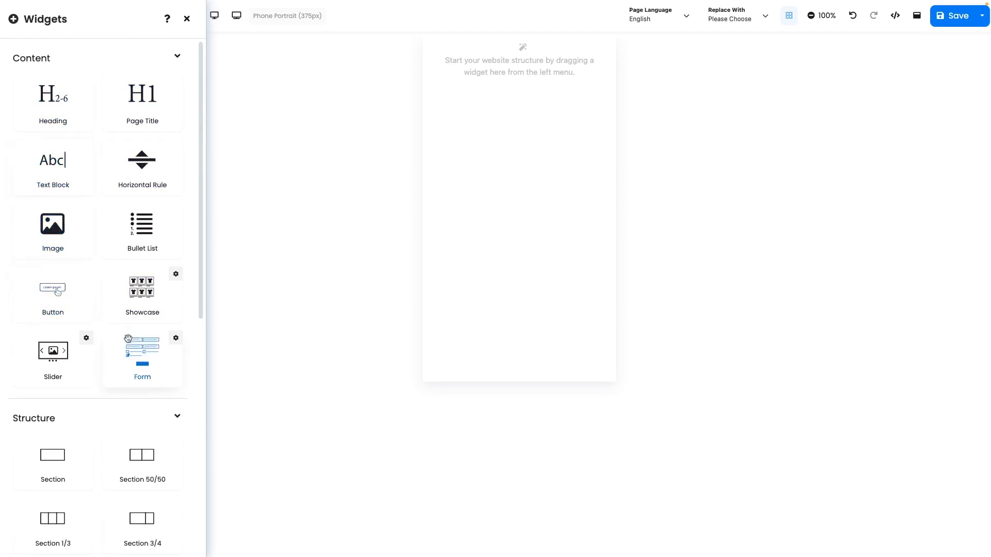
pyautogui.scroll(-8, 118, 292)
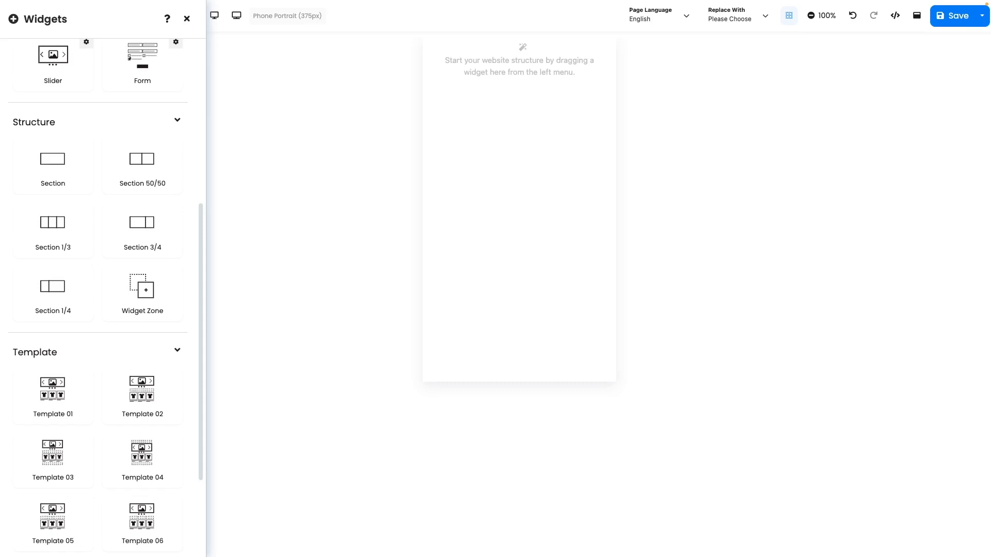
pyautogui.hotkey('ctrl', 'Right')
pyautogui.moveTo(47, 165); pyautogui.dragTo(521, 107)
pyautogui.moveTo(53, 163); pyautogui.dragTo(506, 157)
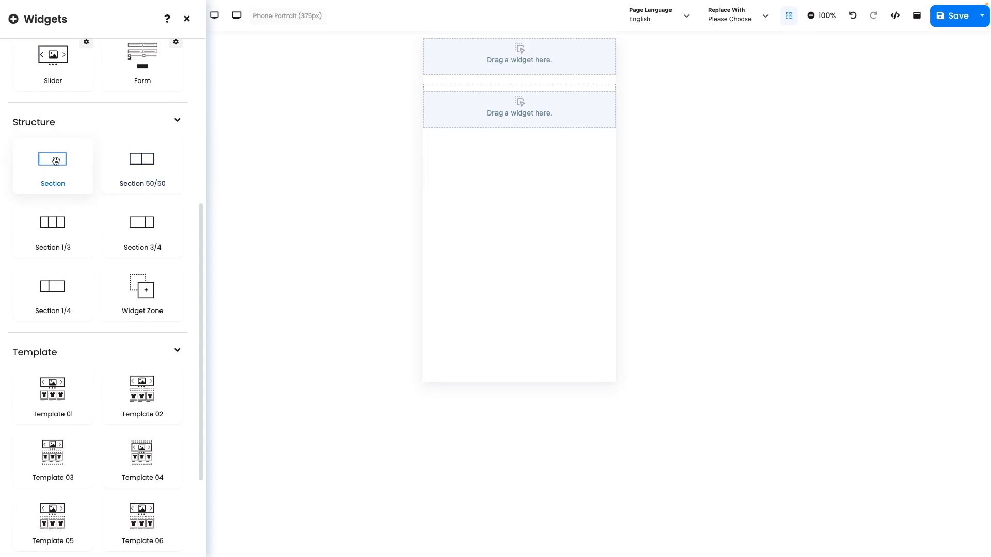
pyautogui.moveTo(54, 160); pyautogui.dragTo(531, 189)
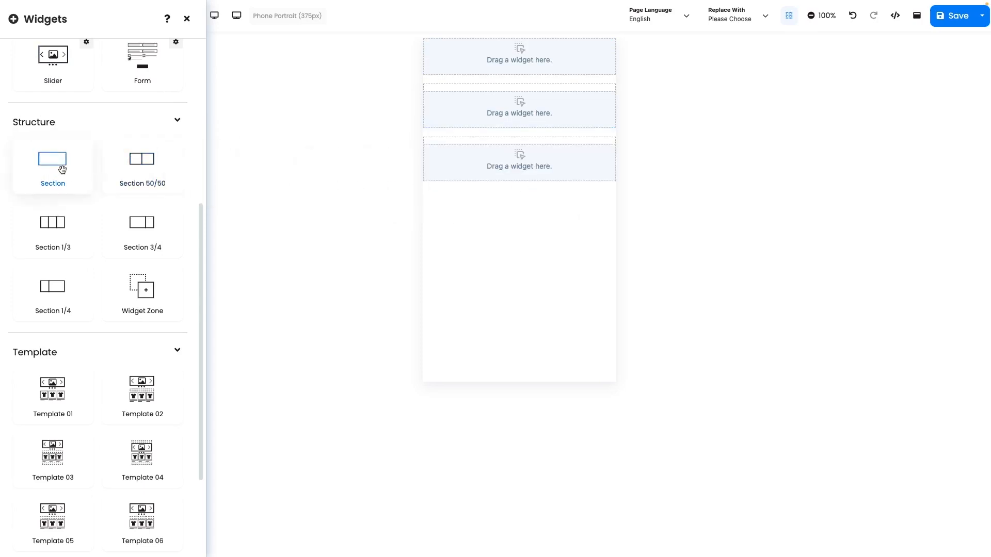
pyautogui.moveTo(60, 166); pyautogui.dragTo(474, 228)
pyautogui.moveTo(53, 163); pyautogui.dragTo(485, 269)
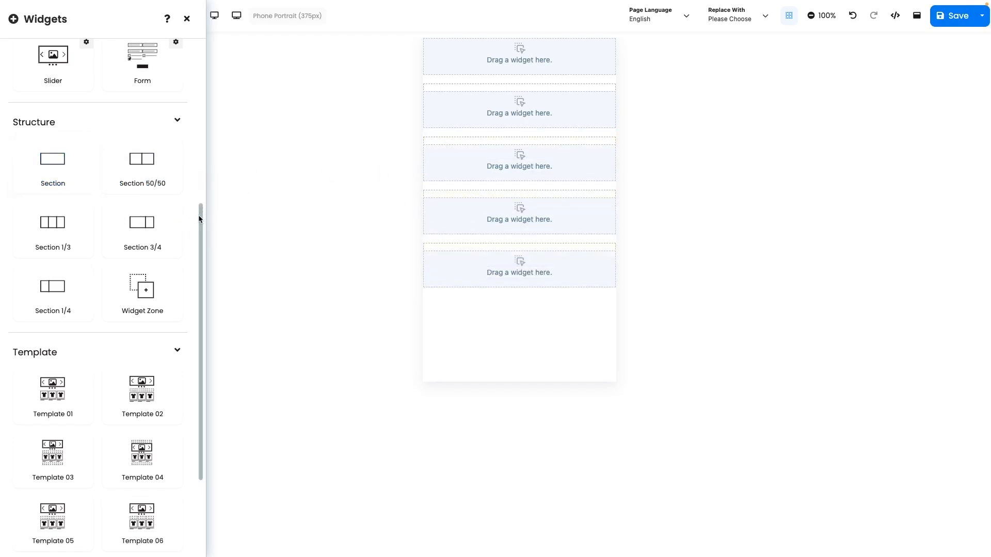
# - Place a Slider widget in the page's first section and leave full-screen editing
pyautogui.moveTo(197, 210); pyautogui.dragTo(217, 34)
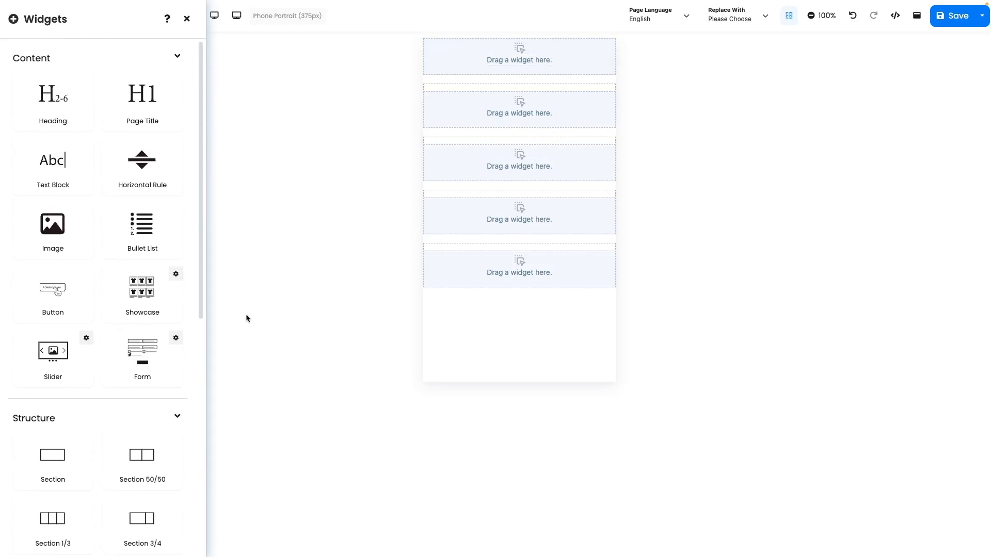
pyautogui.moveTo(50, 349); pyautogui.dragTo(451, 64)
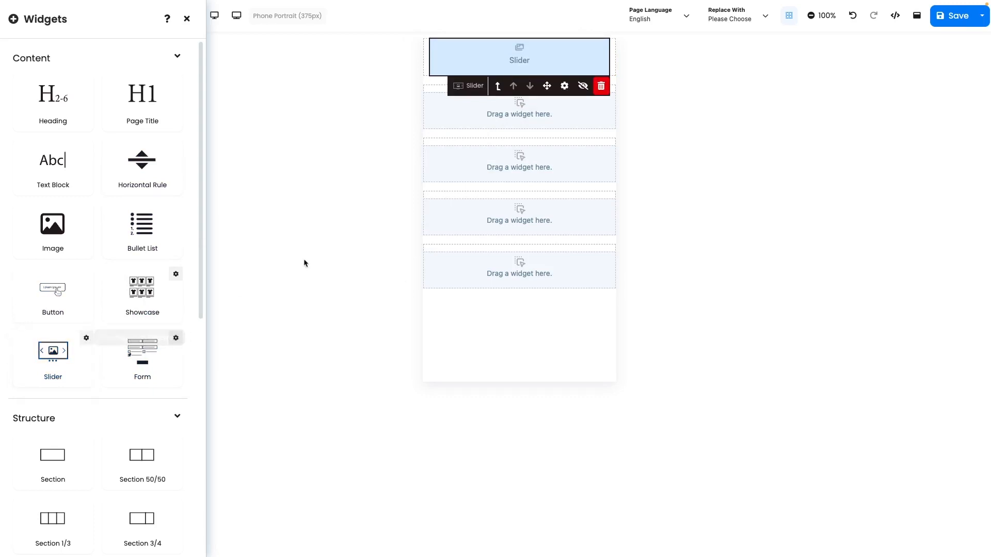
pyautogui.click(916, 15)
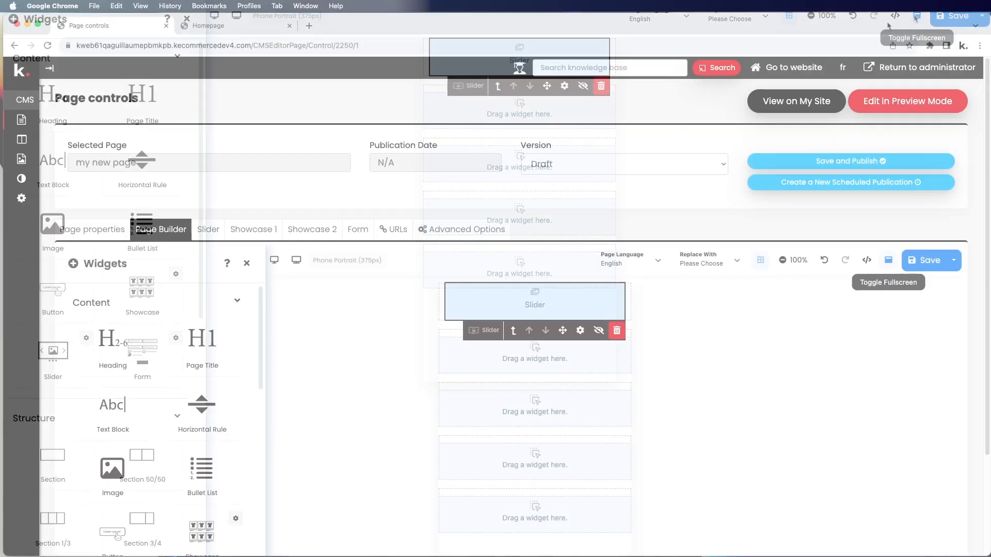
# - Stay on the page to save the page builder changes, and check the autosave option
pyautogui.click(206, 234)
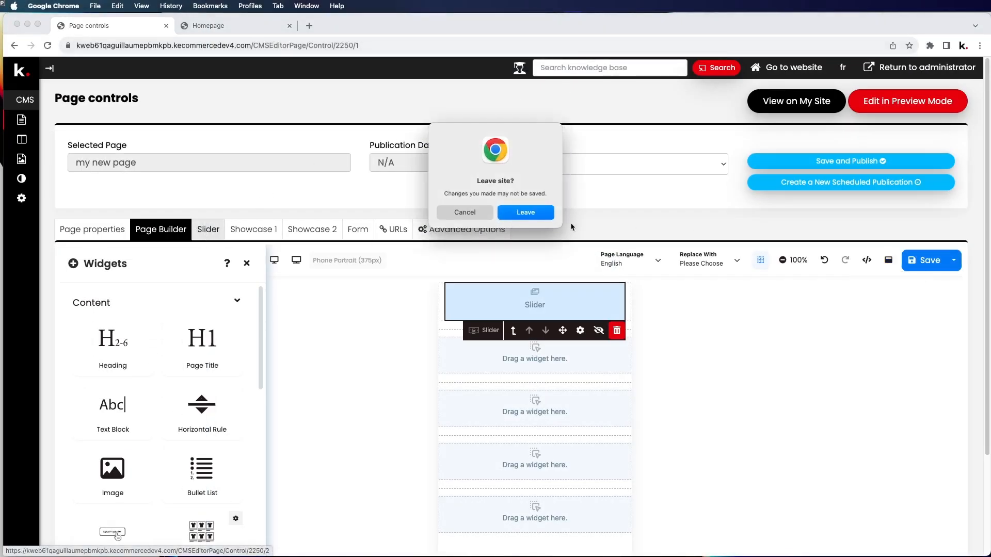
pyautogui.click(466, 219)
pyautogui.click(929, 261)
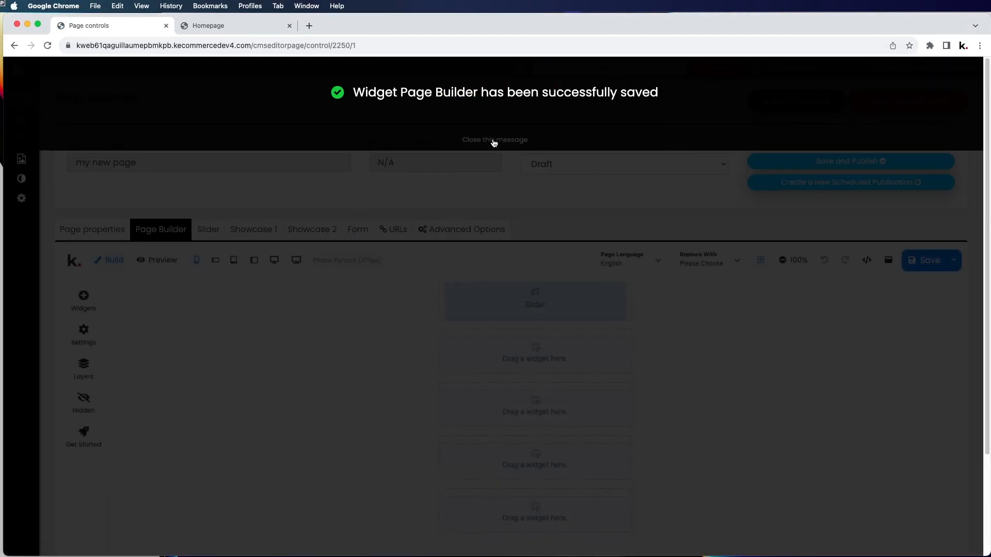
pyautogui.click(493, 140)
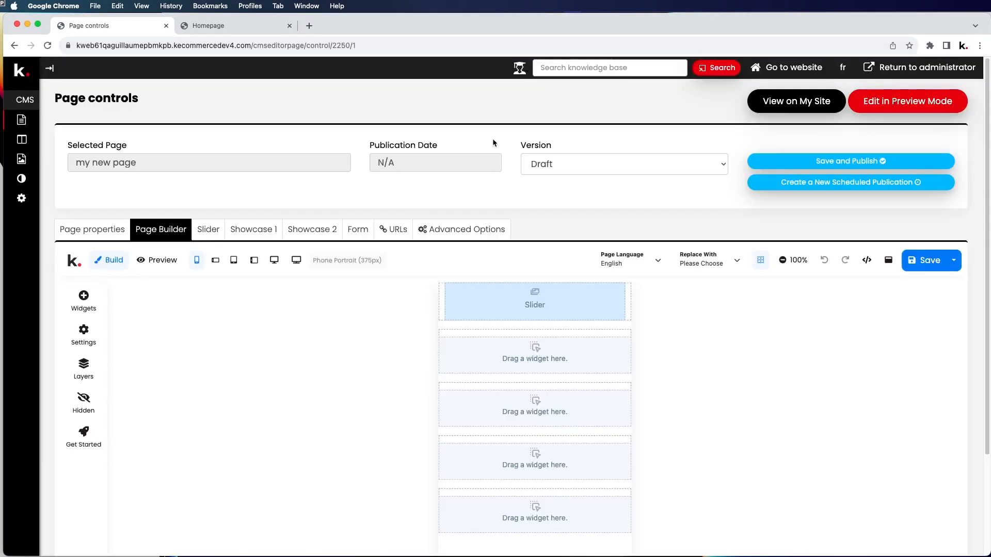
pyautogui.click(954, 273)
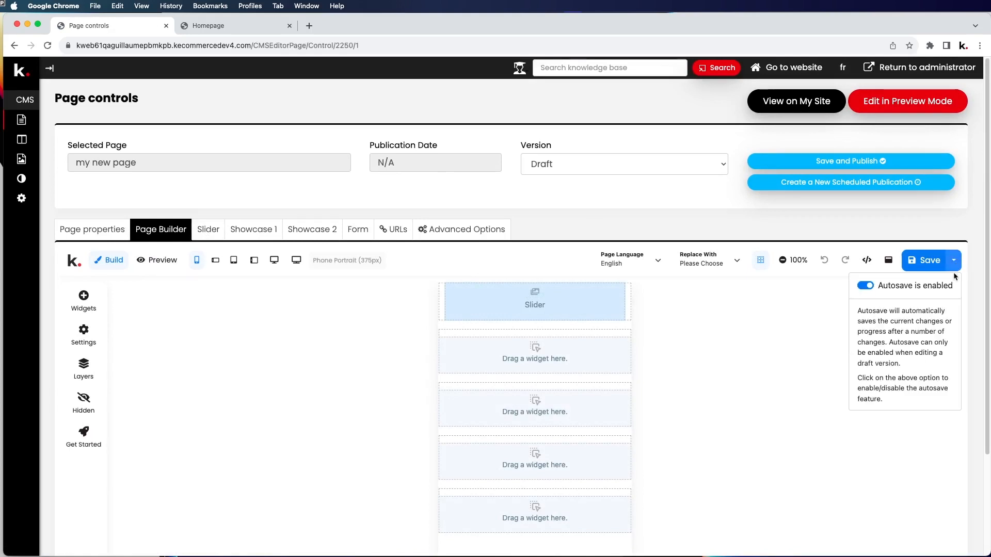
pyautogui.click(798, 314)
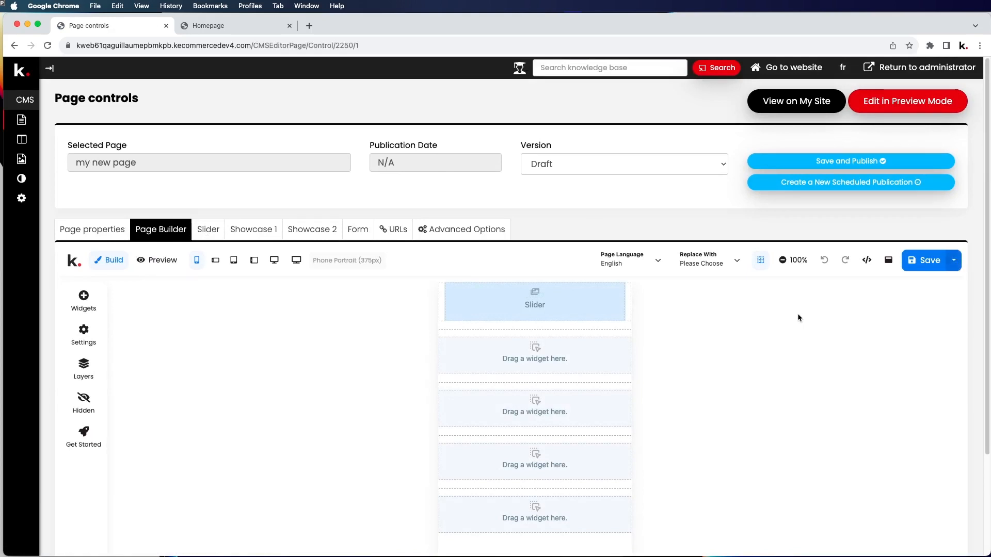
# - Add the English image Slider-banner-boots-EN.jpg to the page's slider
pyautogui.click(207, 228)
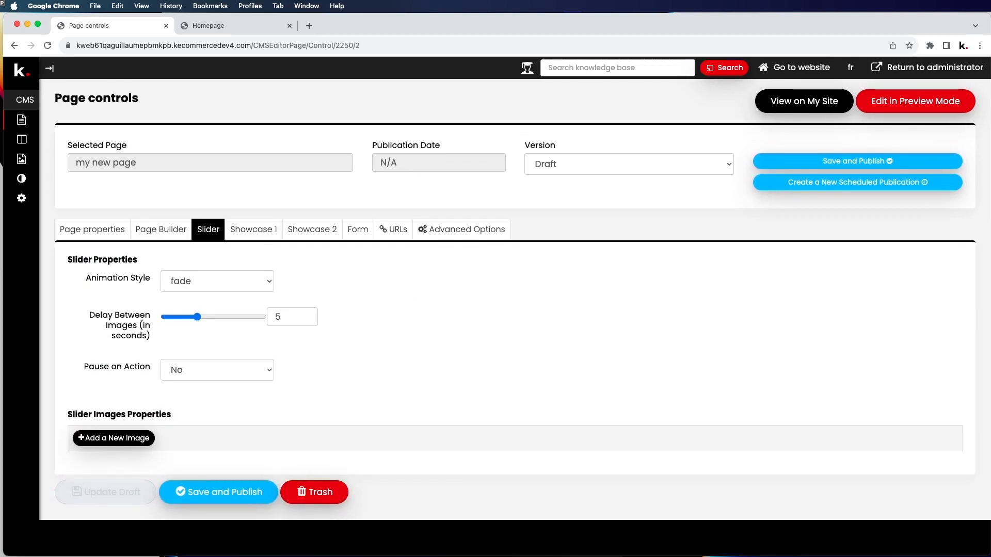
pyautogui.click(117, 439)
pyautogui.click(558, 203)
pyautogui.scroll(-10, 416, 290)
pyautogui.click(276, 204)
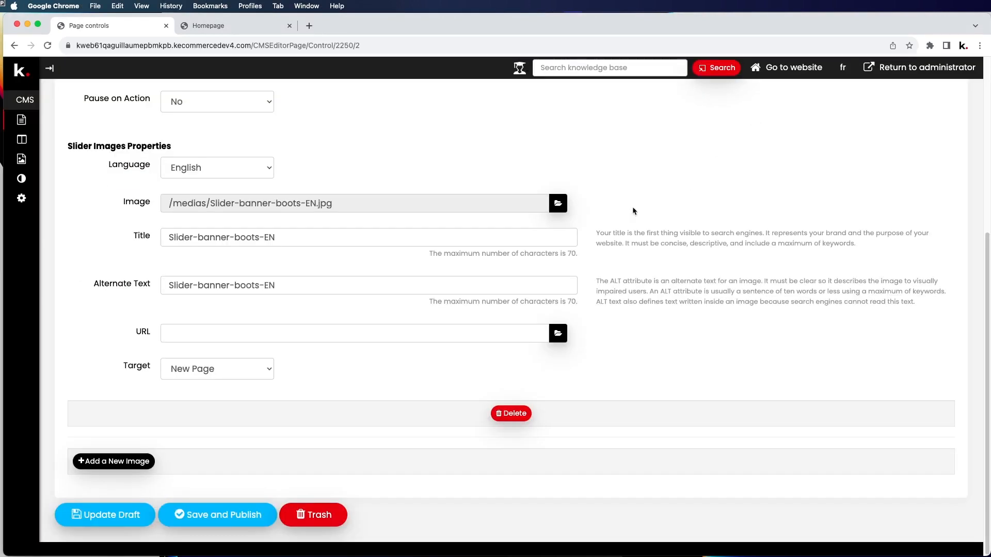
pyautogui.click(213, 332)
pyautogui.write('https://www.buildmaster.com/boots')
pyautogui.click(142, 461)
pyautogui.click(559, 203)
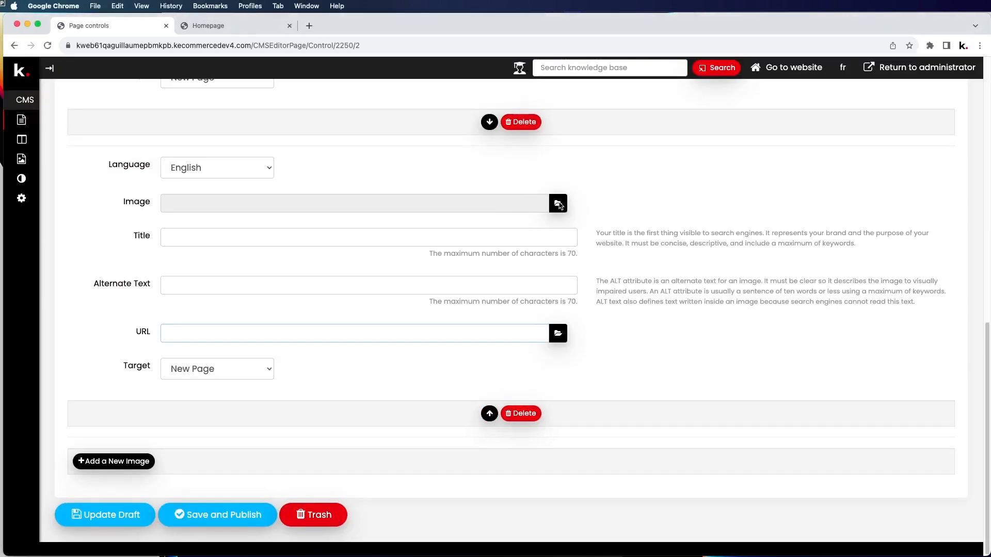
pyautogui.scroll(-10, 274, 289)
pyautogui.click(274, 299)
pyautogui.click(202, 333)
pyautogui.write('https://www.buildmaster.com/hardhats')
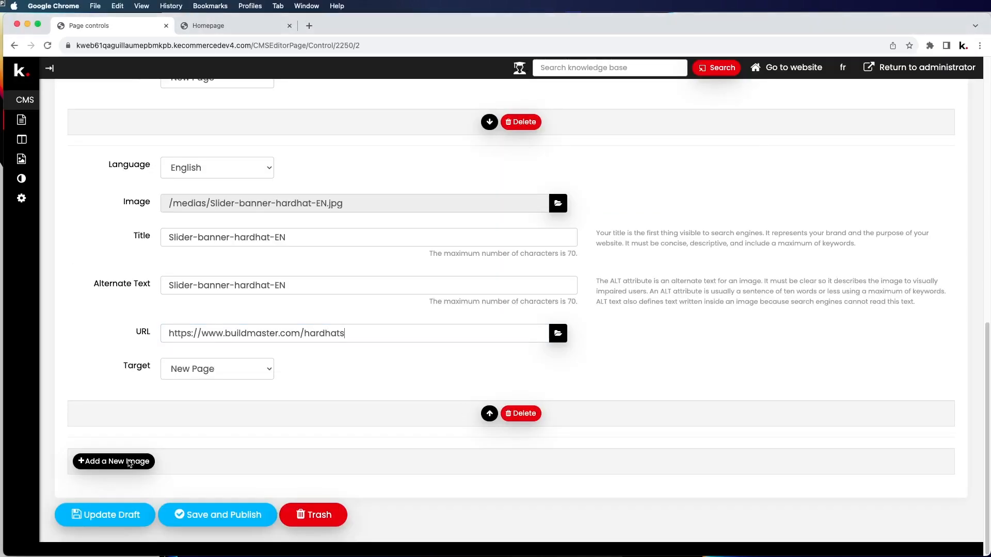
pyautogui.click(129, 462)
pyautogui.click(558, 203)
pyautogui.scroll(-10, 473, 217)
pyautogui.click(222, 396)
pyautogui.click(247, 332)
pyautogui.write('https://www.buildmaster.com/gloves')
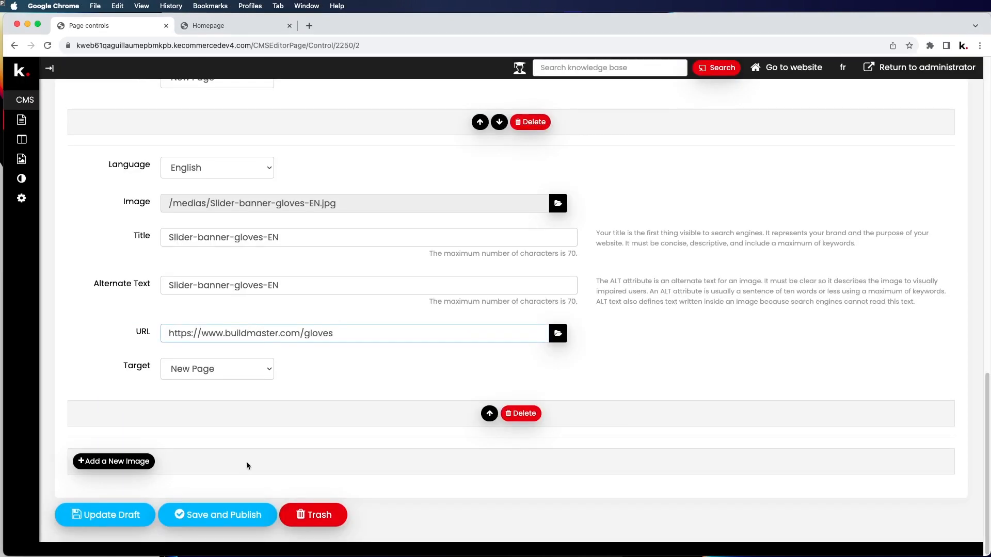
pyautogui.click(218, 517)
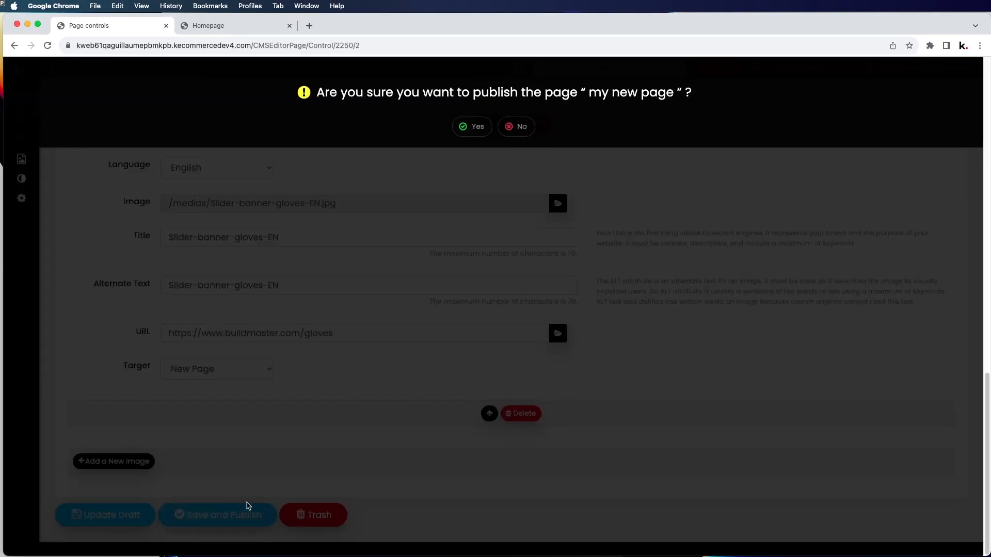
pyautogui.click(469, 126)
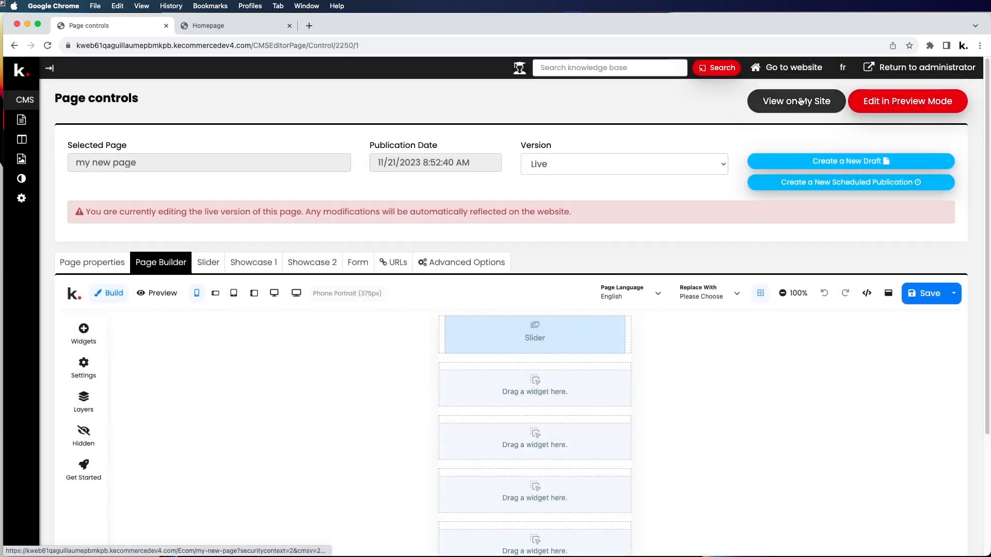
# - View the published page on the site, advance its slider by one image, and return to the page controls
pyautogui.click(800, 101)
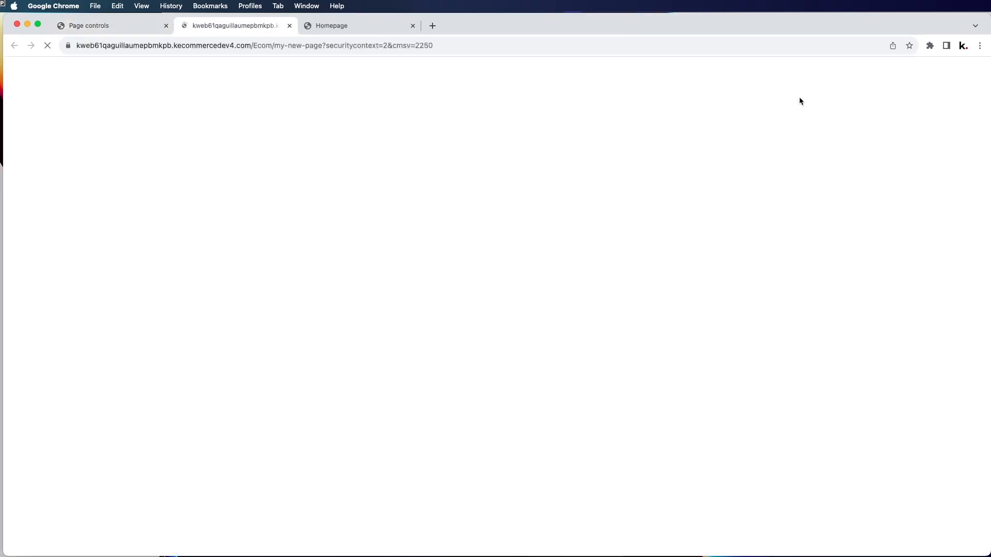
pyautogui.scroll(-3, 681, 207)
pyautogui.scroll(-2, 679, 210)
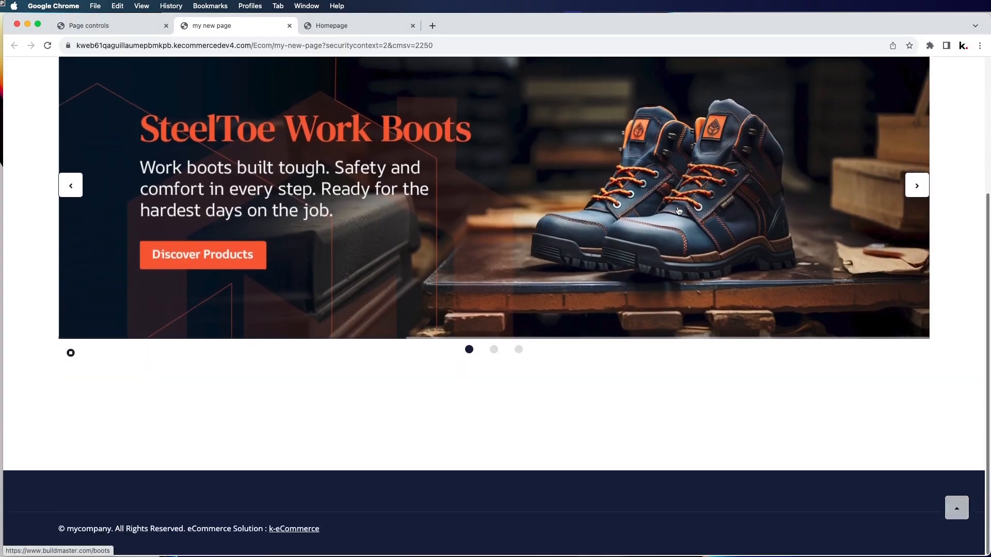
pyautogui.scroll(3, 679, 210)
pyautogui.click(916, 259)
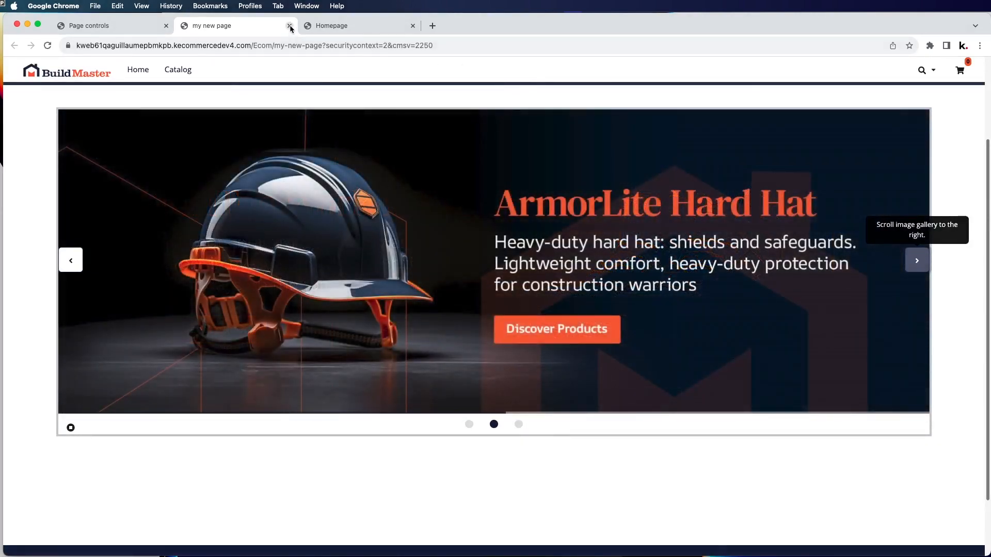
pyautogui.click(289, 25)
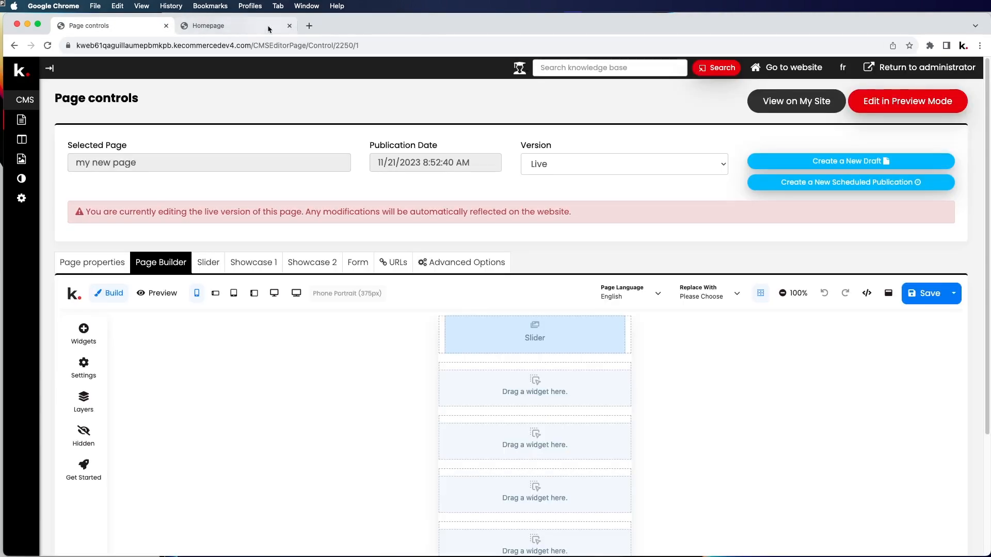
# - Switch the page builder to full screen and place a Page Title widget in the second section
pyautogui.scroll(-1, 846, 377)
pyautogui.scroll(-5, 844, 372)
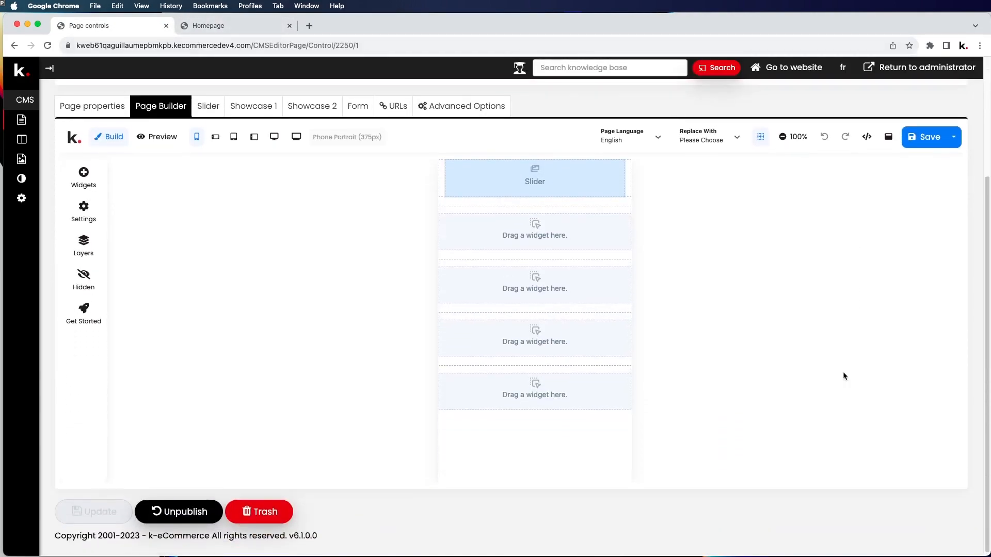
pyautogui.click(888, 135)
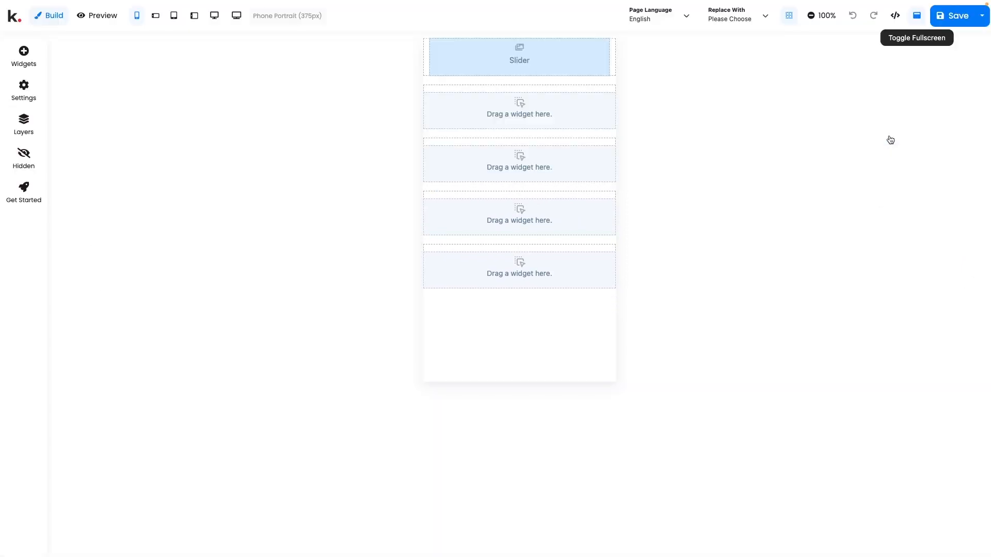
pyautogui.click(23, 52)
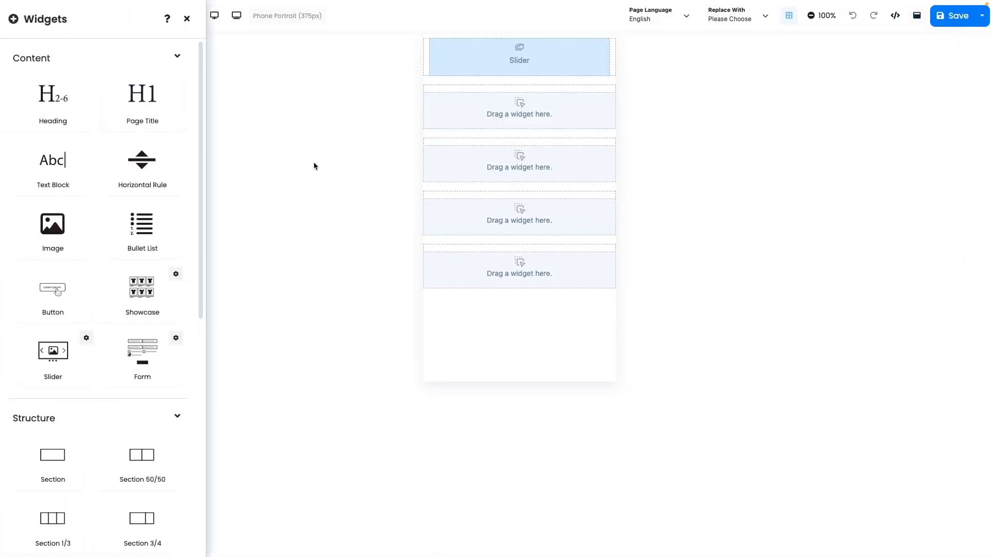
pyautogui.moveTo(135, 111); pyautogui.dragTo(501, 122)
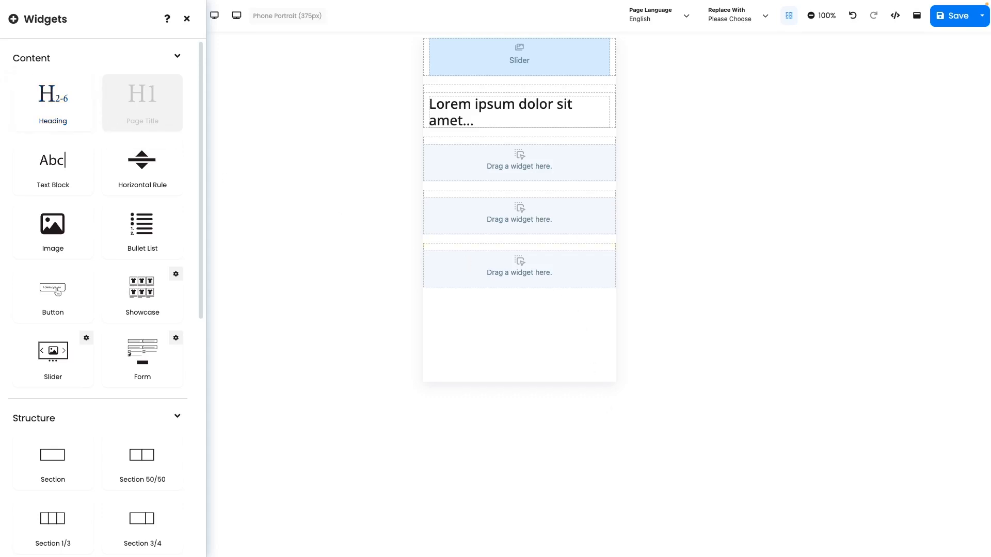
# - Replace the page title's placeholder text with "Fueling progress and innovation in the construction industry"
pyautogui.click(533, 114)
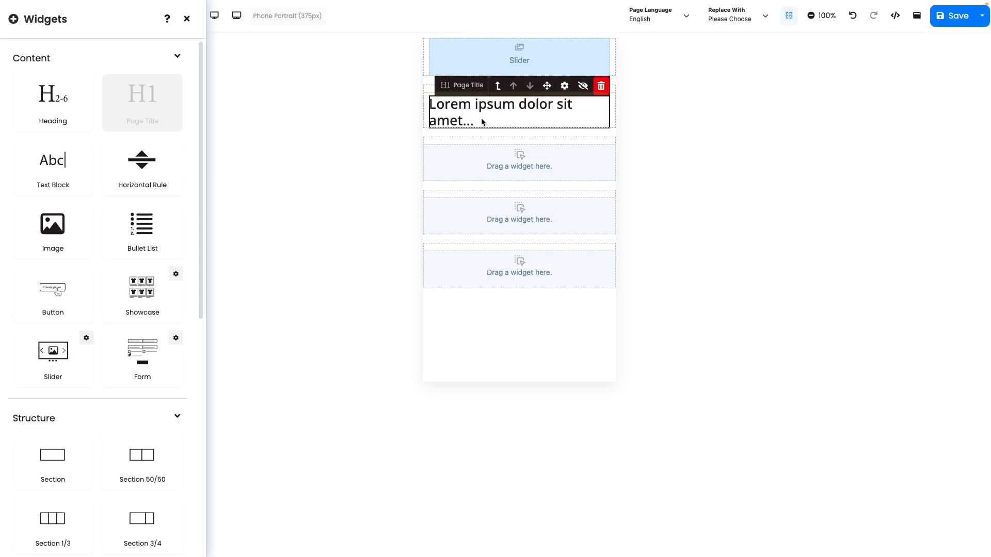
pyautogui.click(448, 107)
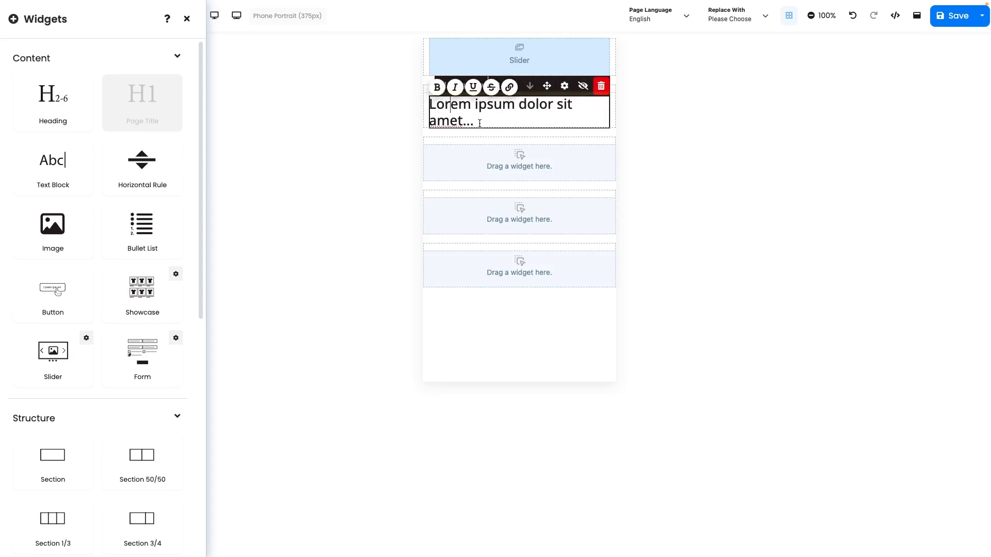
pyautogui.moveTo(480, 123); pyautogui.dragTo(417, 110)
pyautogui.write('Fueling progress and innovation in the construction industry')
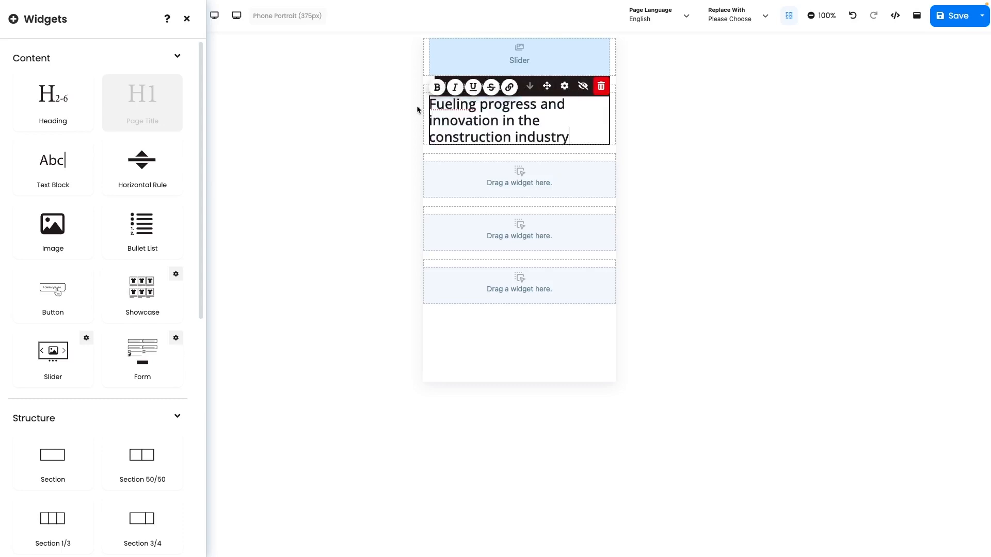
# - Center the page title's text and set its color to the dark blue preset #0f1735
pyautogui.click(565, 86)
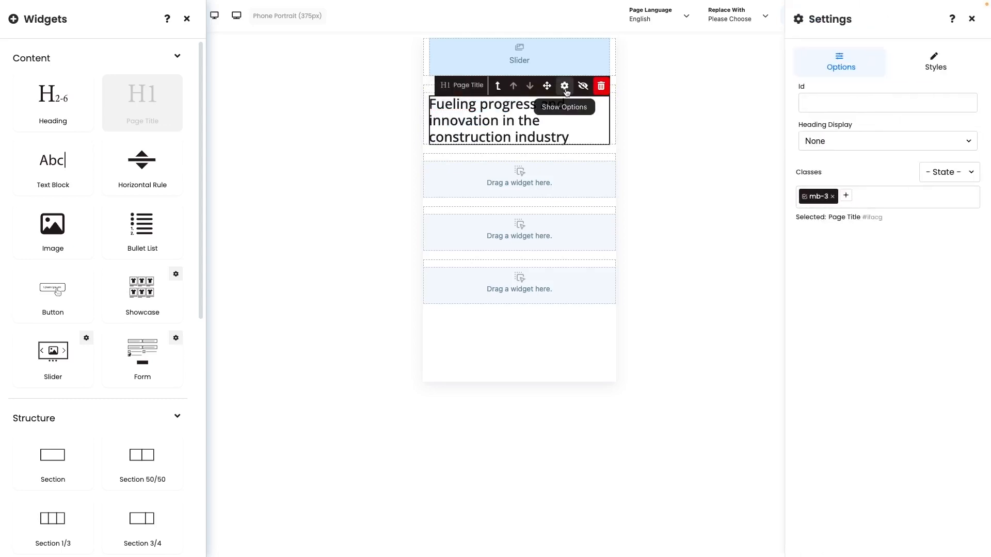
pyautogui.click(935, 62)
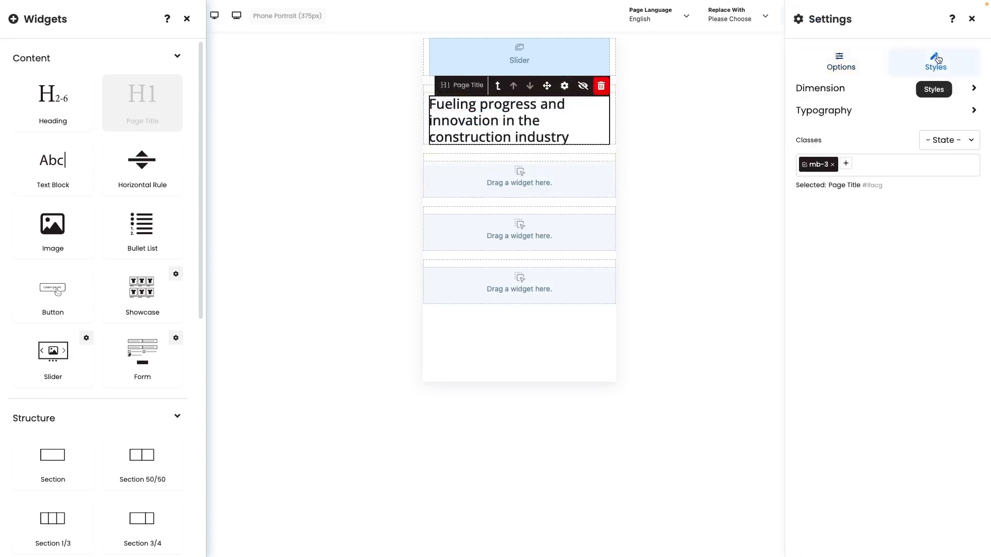
pyautogui.click(838, 110)
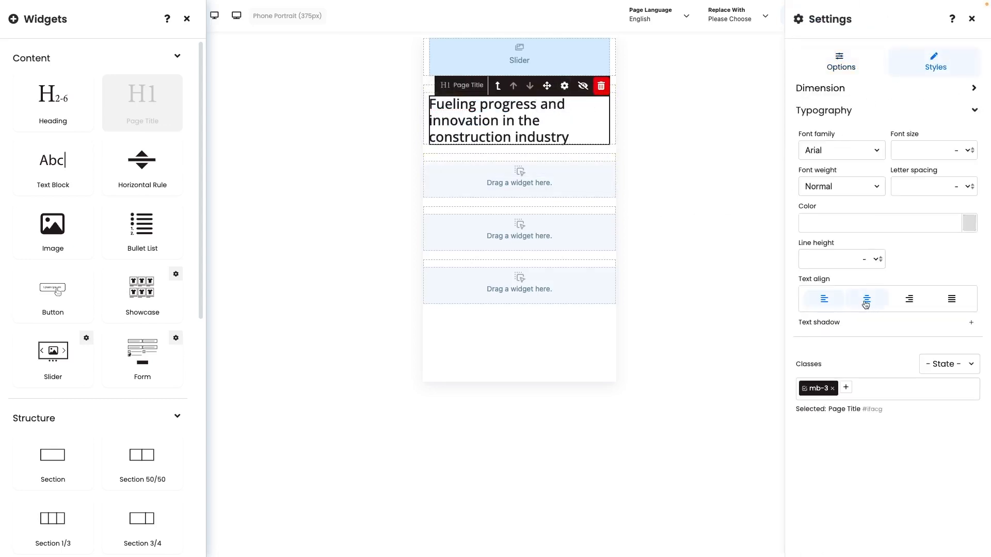
pyautogui.click(867, 300)
pyautogui.click(968, 223)
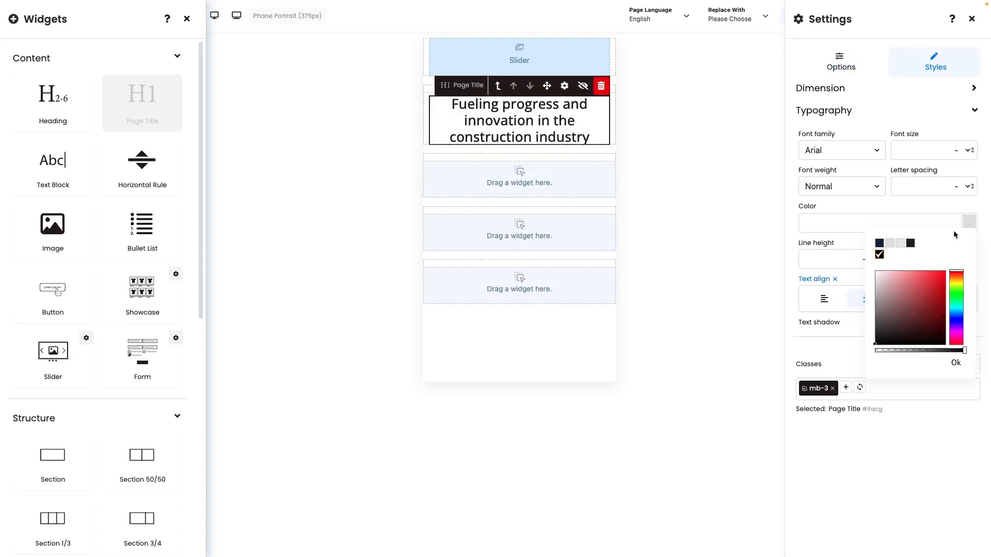
pyautogui.click(879, 243)
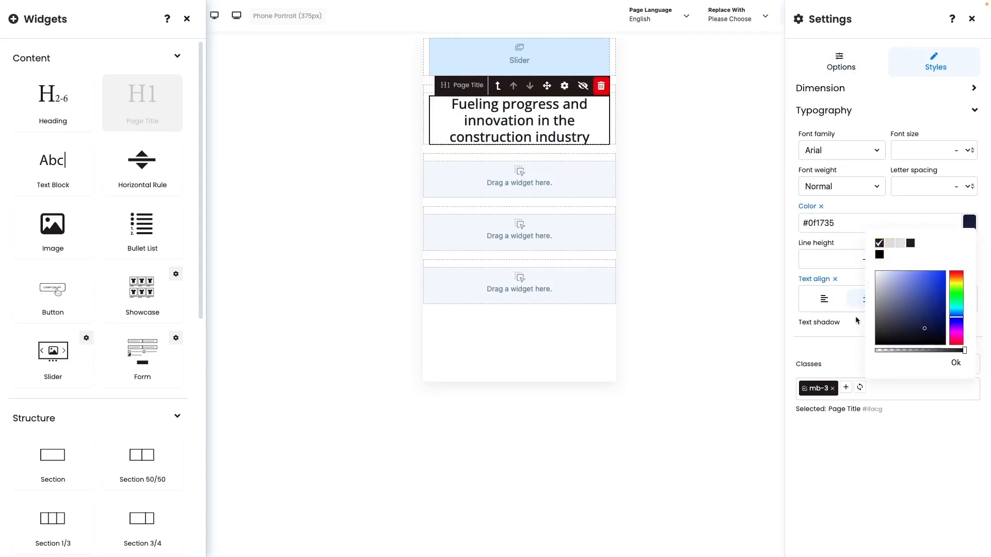
pyautogui.click(900, 474)
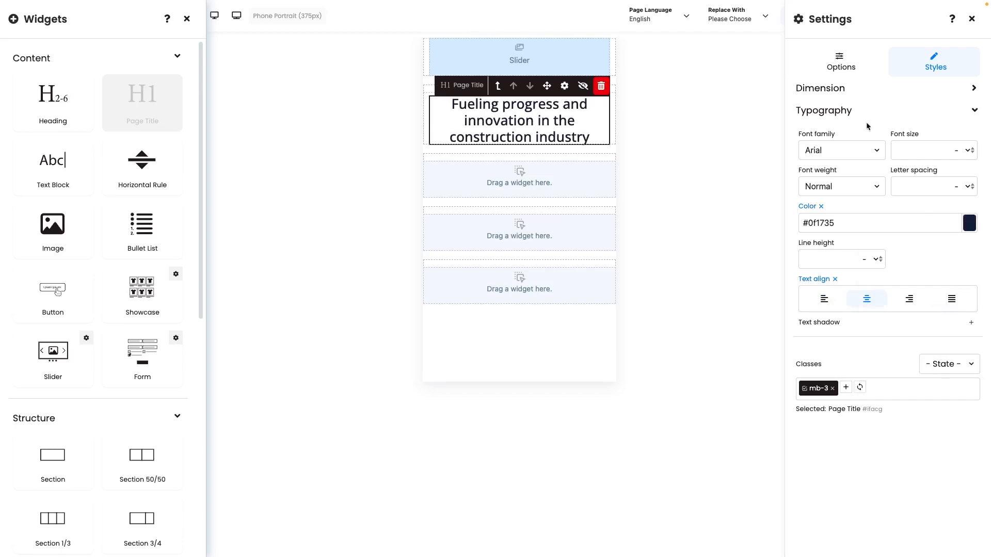
# - Set the page title's top and bottom padding to 20 px
pyautogui.click(833, 91)
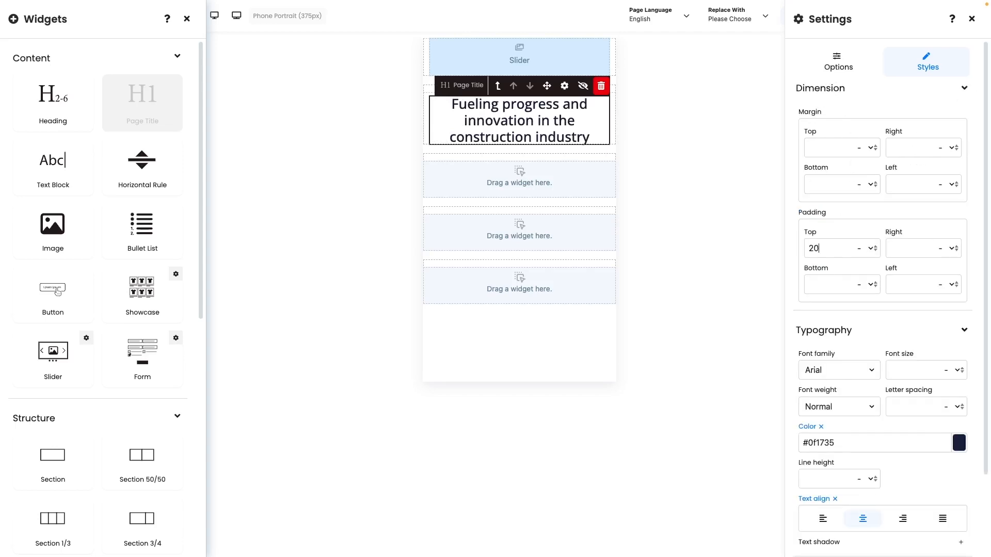
pyautogui.click(813, 284)
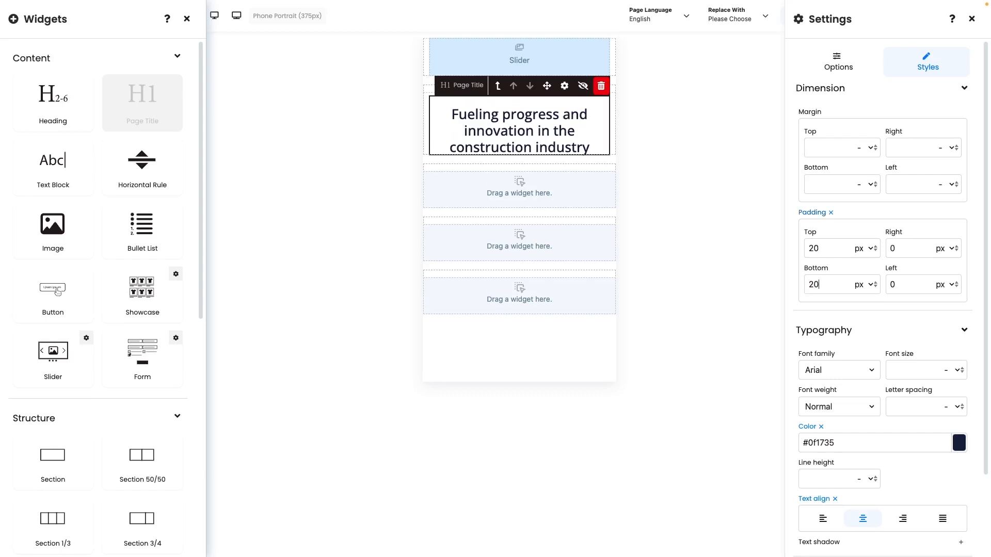
pyautogui.press('Return')
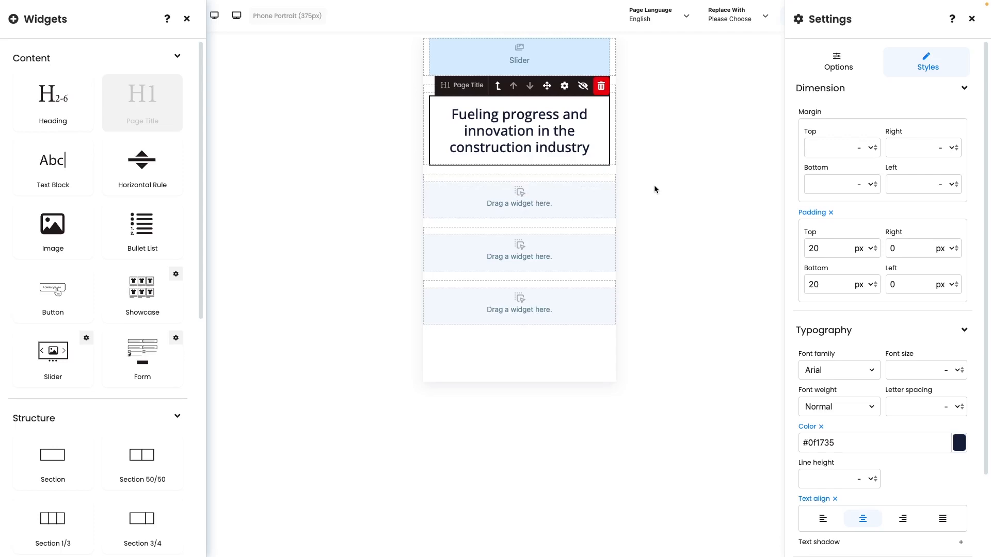
# - Place an Image widget in the third section using construction icon 1.svg from the Media Manager
pyautogui.click(444, 205)
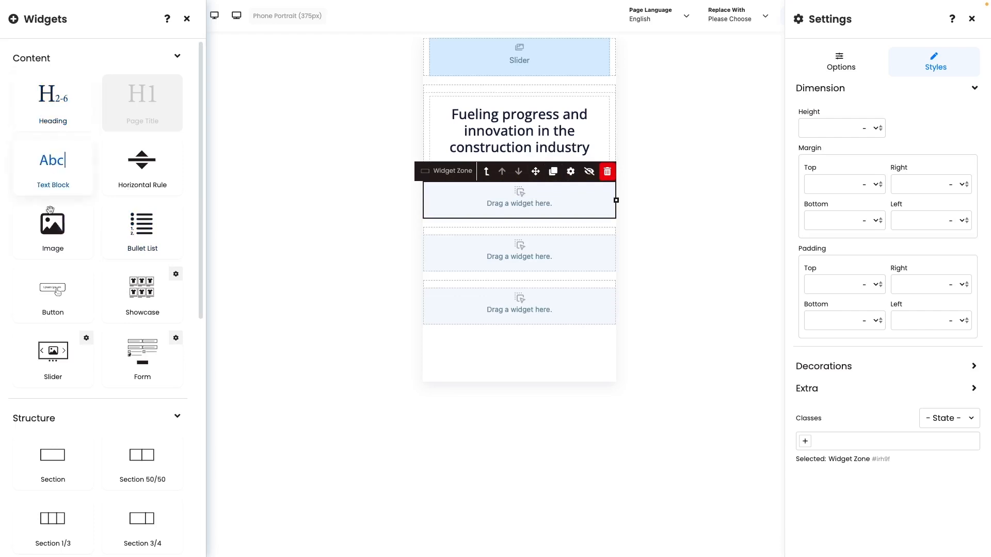
pyautogui.moveTo(53, 224); pyautogui.dragTo(503, 203)
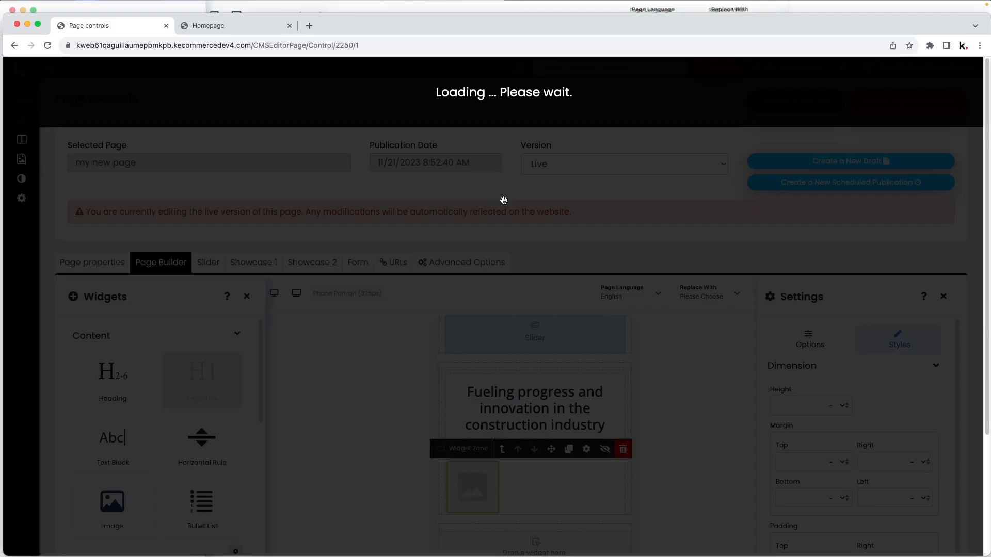
pyautogui.scroll(-3, 298, 318)
pyautogui.scroll(-2, 300, 318)
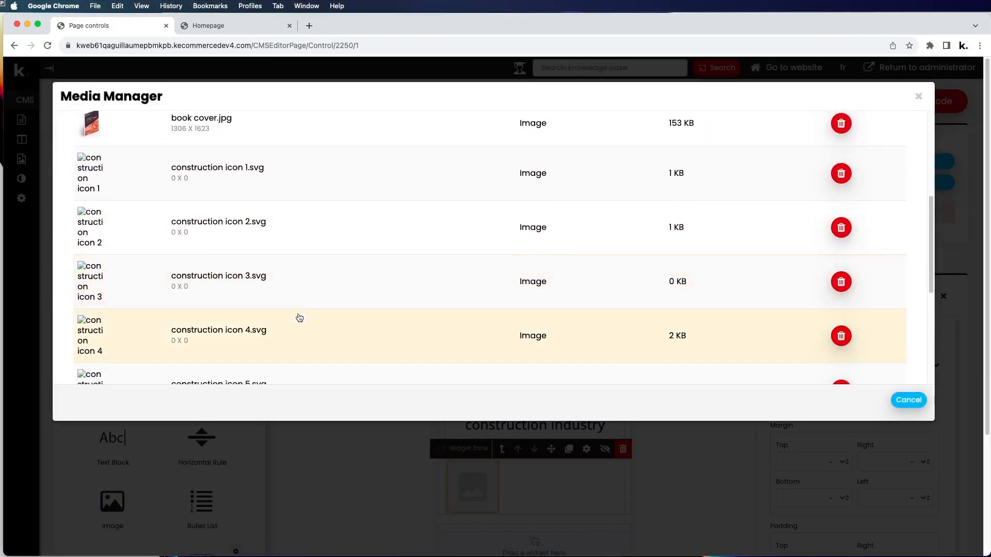
pyautogui.click(248, 174)
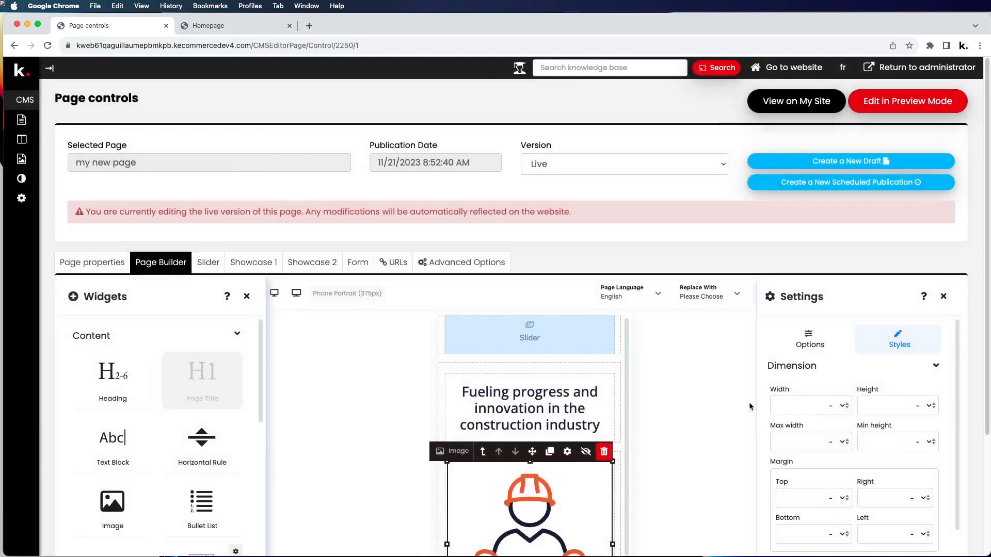
# - Place a Heading widget below the construction icon and a Text Block widget beneath the heading
pyautogui.scroll(-3, 744, 401)
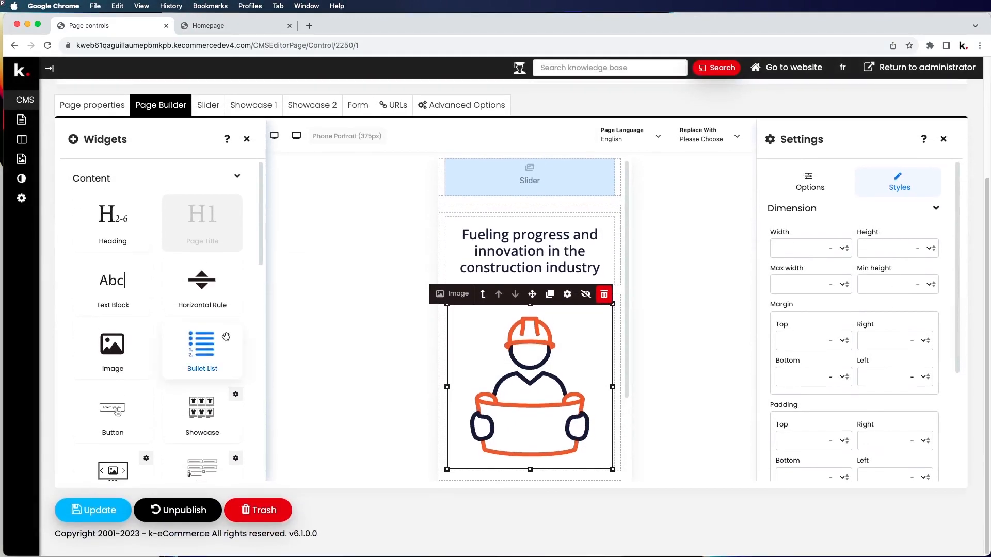
pyautogui.moveTo(113, 217); pyautogui.dragTo(511, 457)
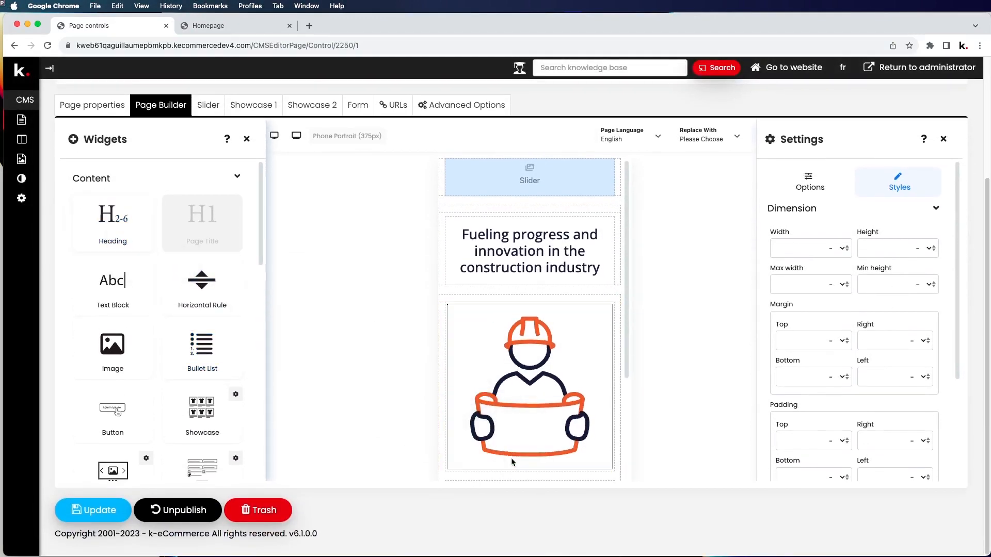
pyautogui.scroll(-3, 511, 398)
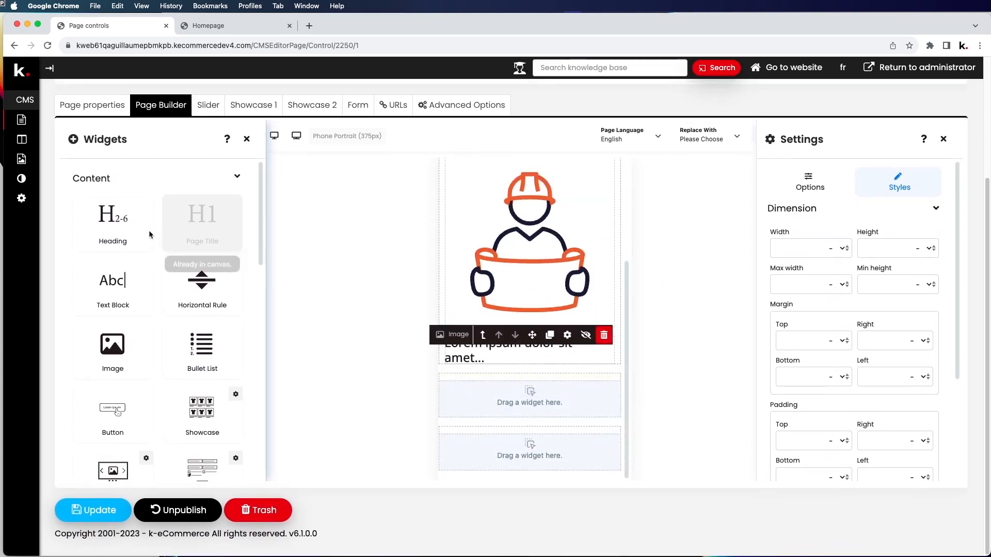
pyautogui.moveTo(112, 279); pyautogui.dragTo(517, 362)
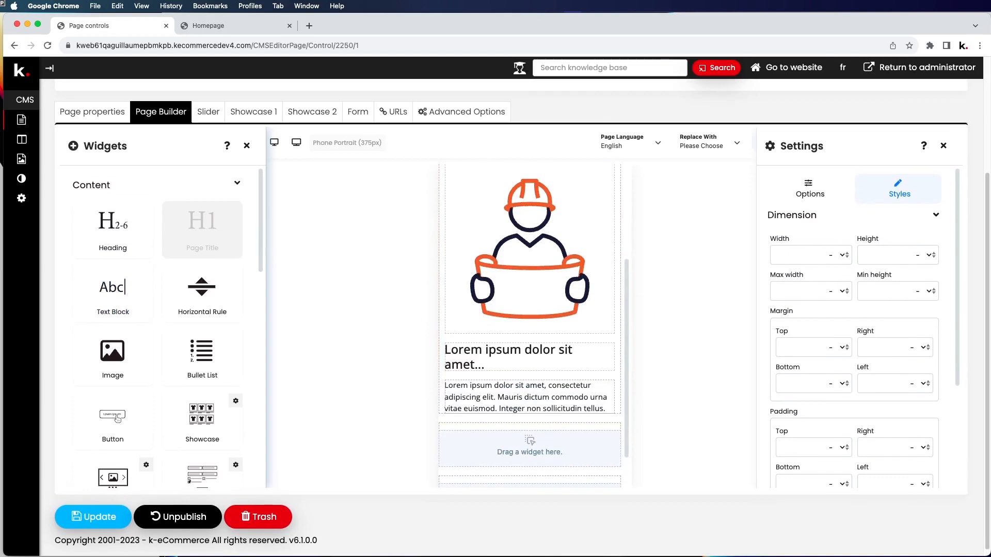
# - Replace the placeholder text of the heading below the icon with "Total Package" and center it
pyautogui.doubleClick(490, 364)
pyautogui.moveTo(490, 363); pyautogui.dragTo(445, 354)
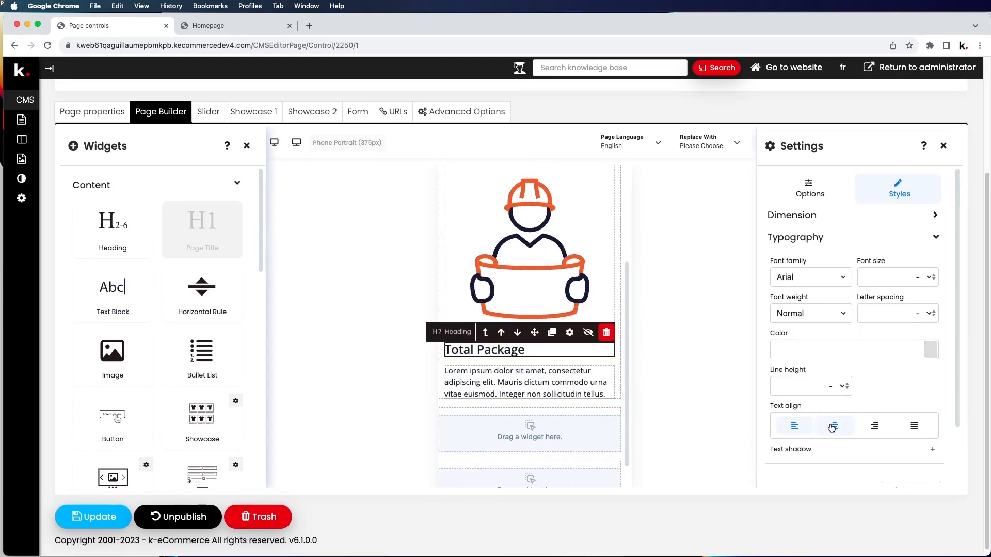
pyautogui.click(832, 427)
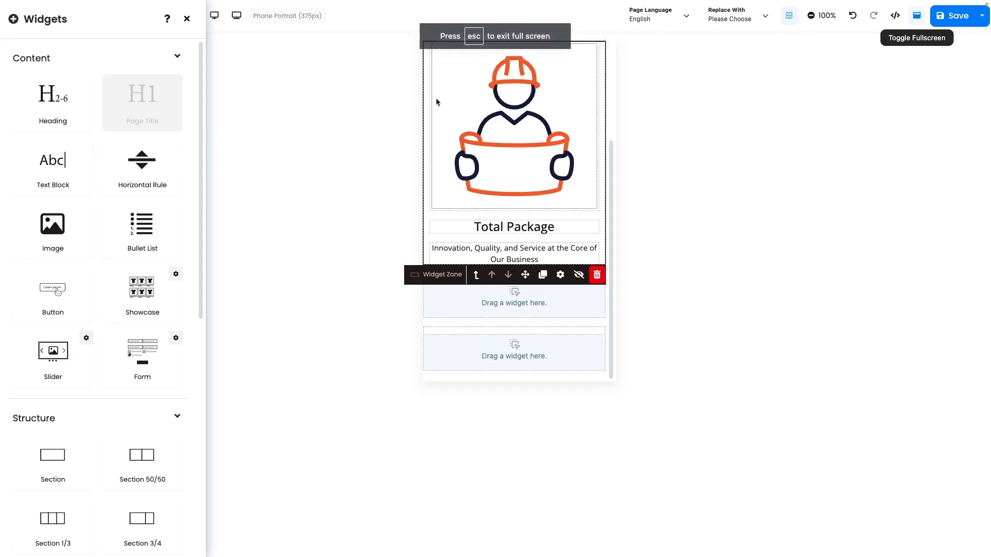
# - Duplicate the widget zone that holds the construction icon, "Total Package" heading and text
pyautogui.scroll(2, 558, 129)
pyautogui.scroll(1, 558, 129)
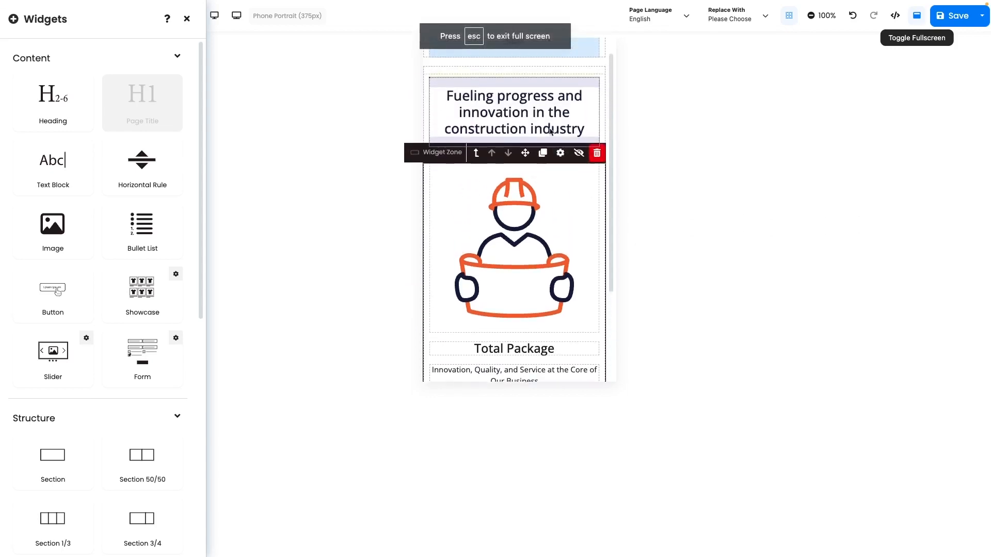
pyautogui.click(442, 154)
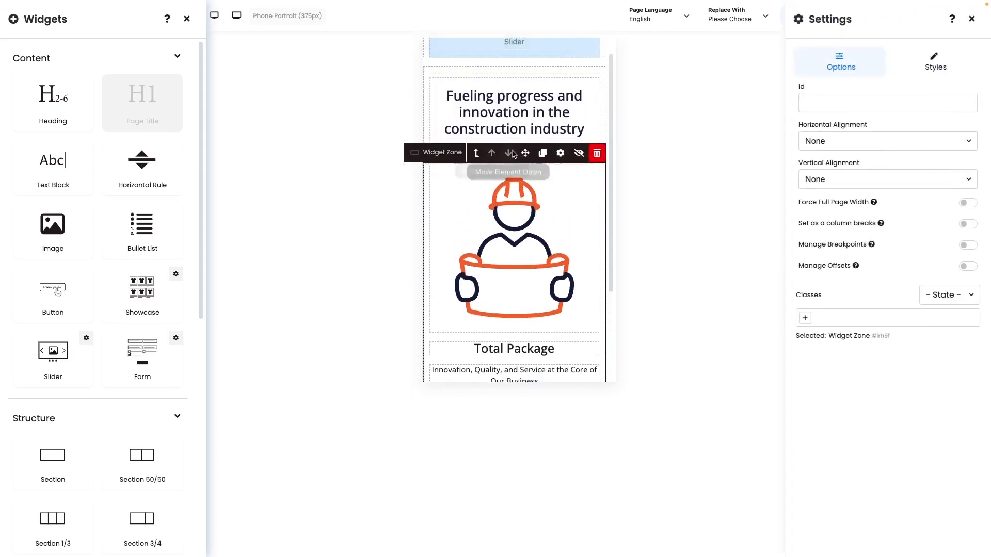
pyautogui.click(543, 153)
pyautogui.click(451, 153)
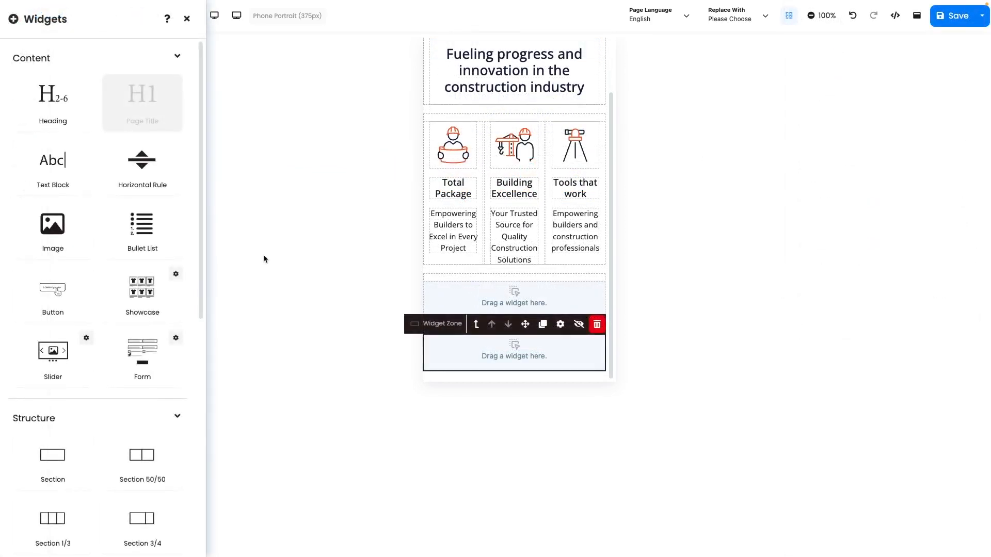
# - Set the horizontal alignment of the empty widget zone below the three icon columns to Center
pyautogui.moveTo(53, 227); pyautogui.dragTo(447, 295)
pyautogui.click(447, 292)
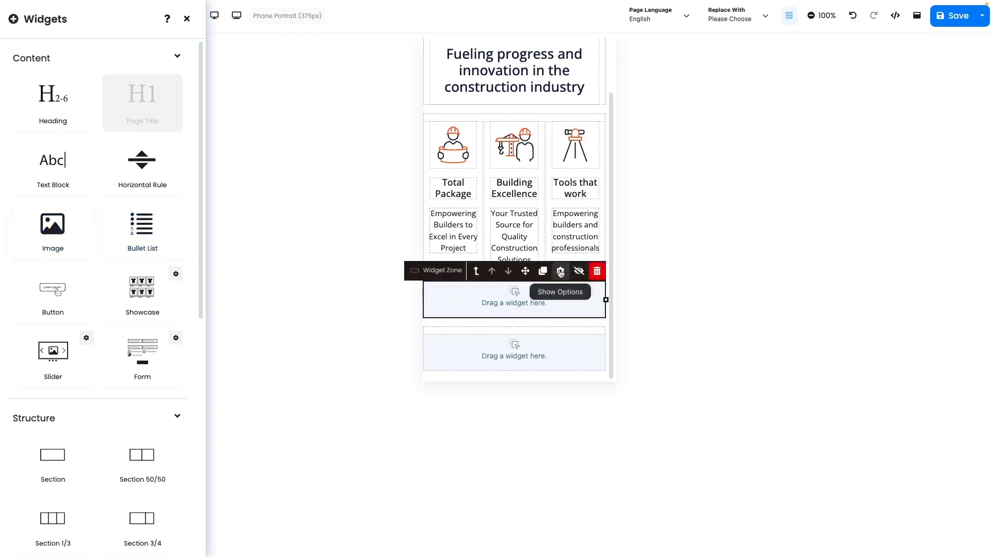
pyautogui.click(559, 271)
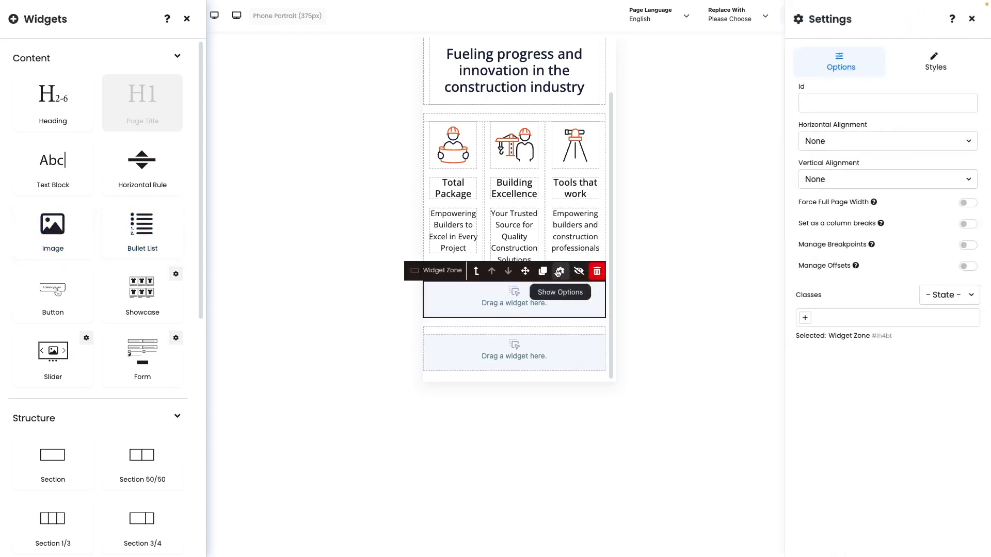
pyautogui.click(866, 141)
pyautogui.click(849, 165)
pyautogui.click(852, 179)
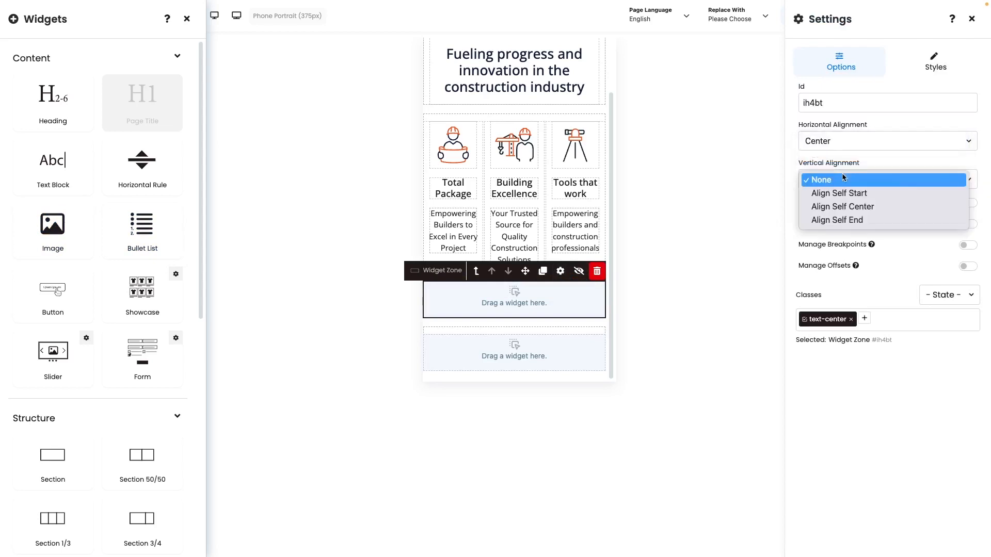
pyautogui.click(842, 207)
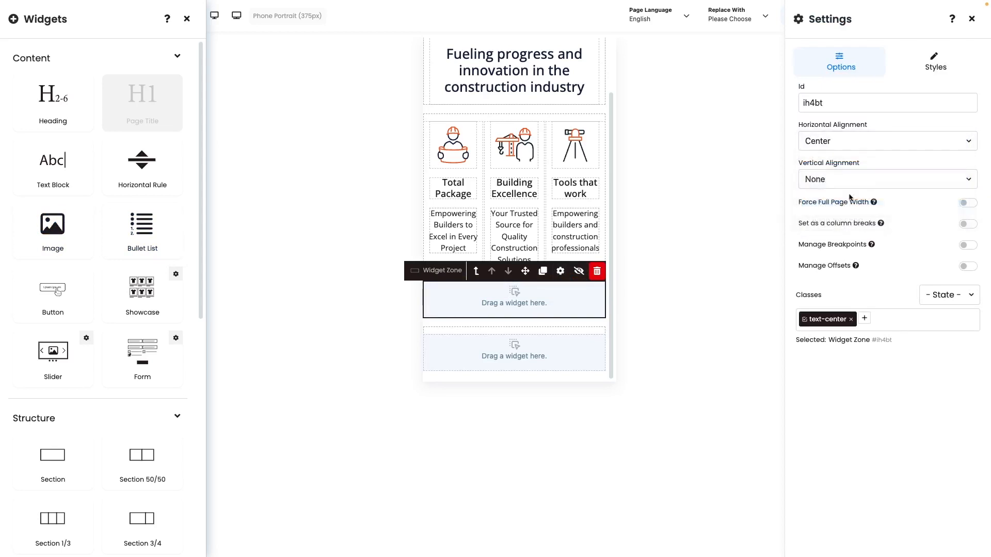
# - Add a background image to the empty widget zone using Slider-banner-bkg-01-EN.jpg from the Media Manager
pyautogui.click(935, 63)
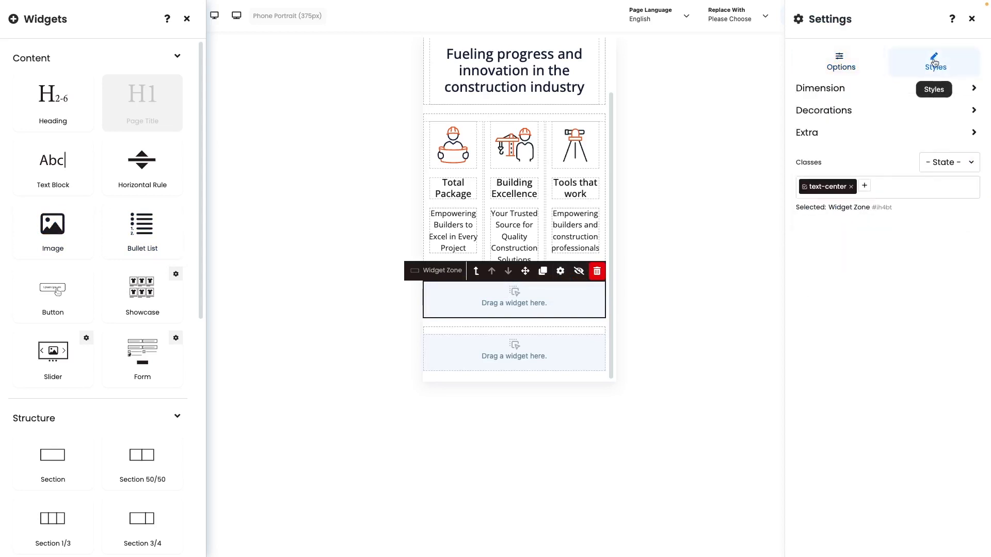
pyautogui.click(831, 110)
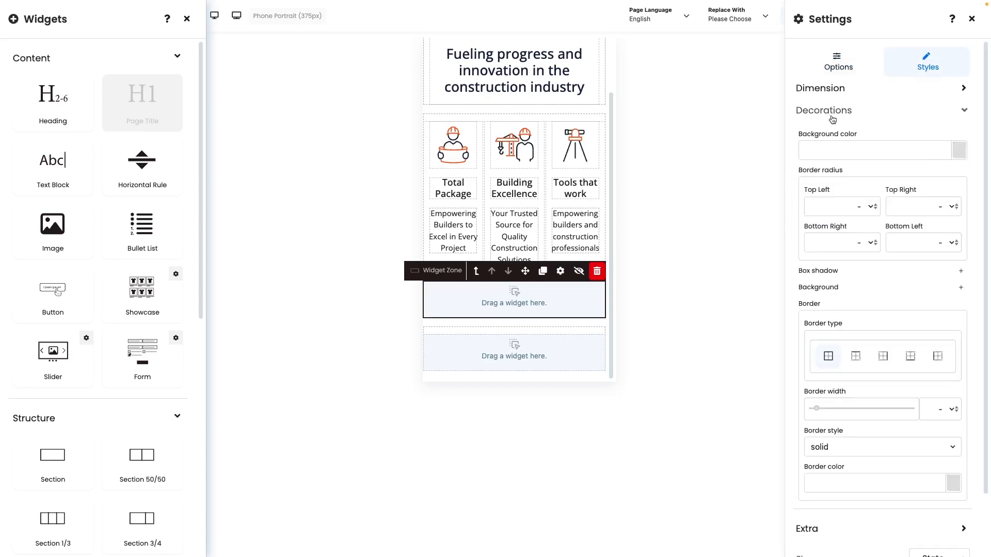
pyautogui.click(961, 287)
pyautogui.click(810, 311)
pyautogui.click(879, 372)
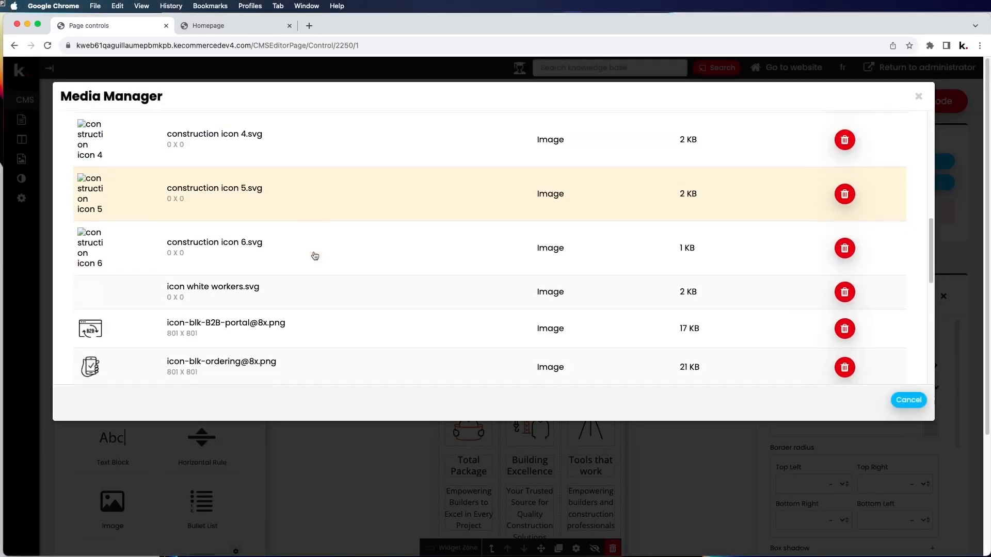
pyautogui.scroll(-5, 315, 256)
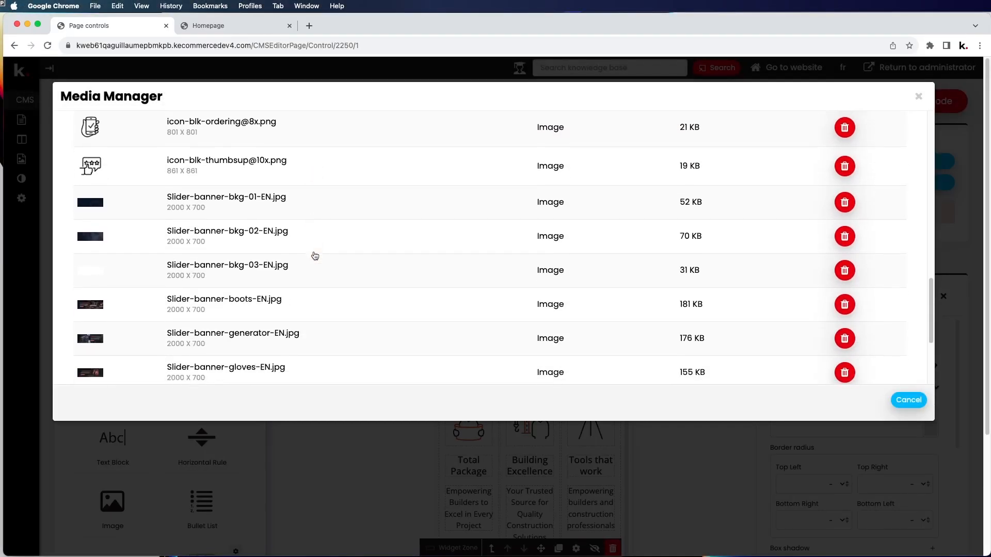
pyautogui.click(240, 202)
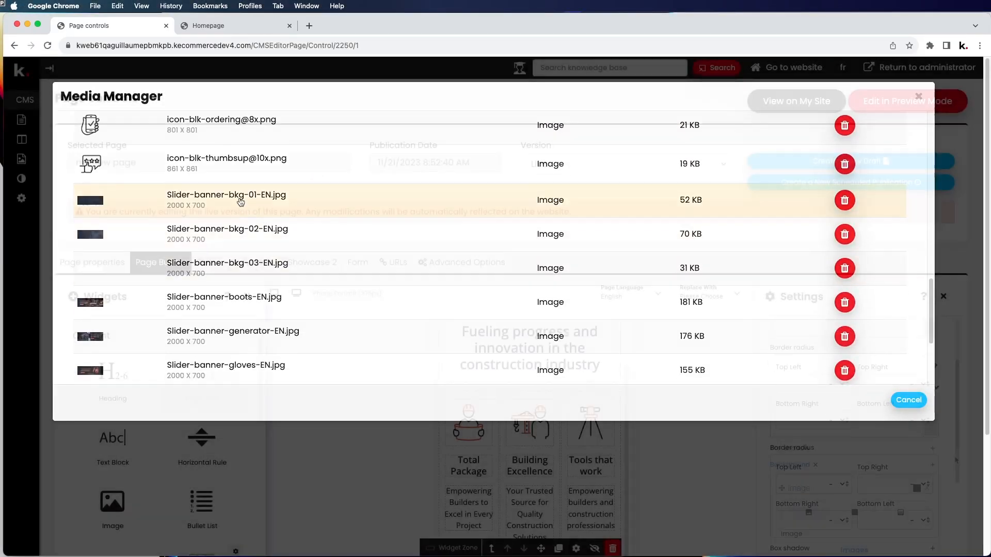
# - Set the zone's background image to No repeat with the position center center
pyautogui.scroll(-1, 818, 379)
pyautogui.click(817, 370)
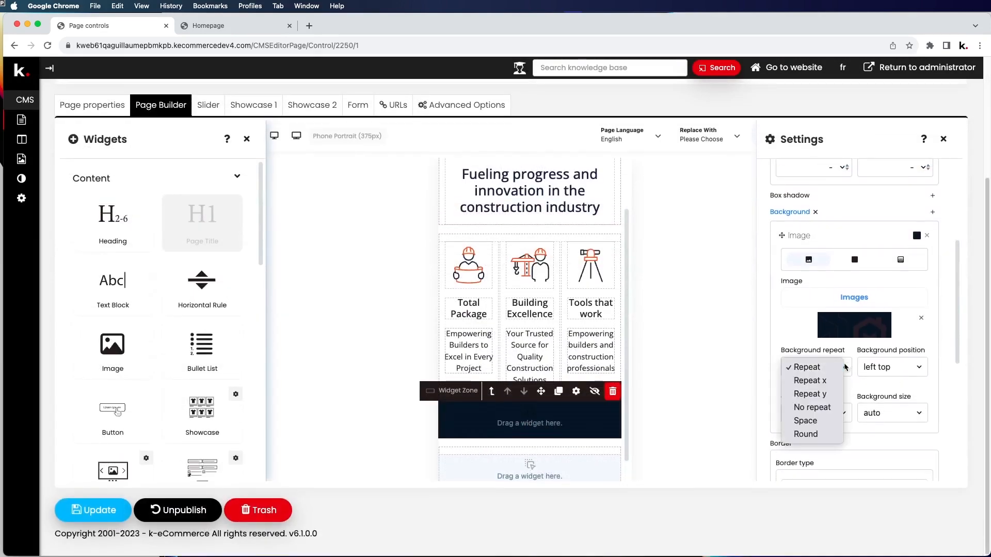
pyautogui.click(805, 408)
pyautogui.click(920, 373)
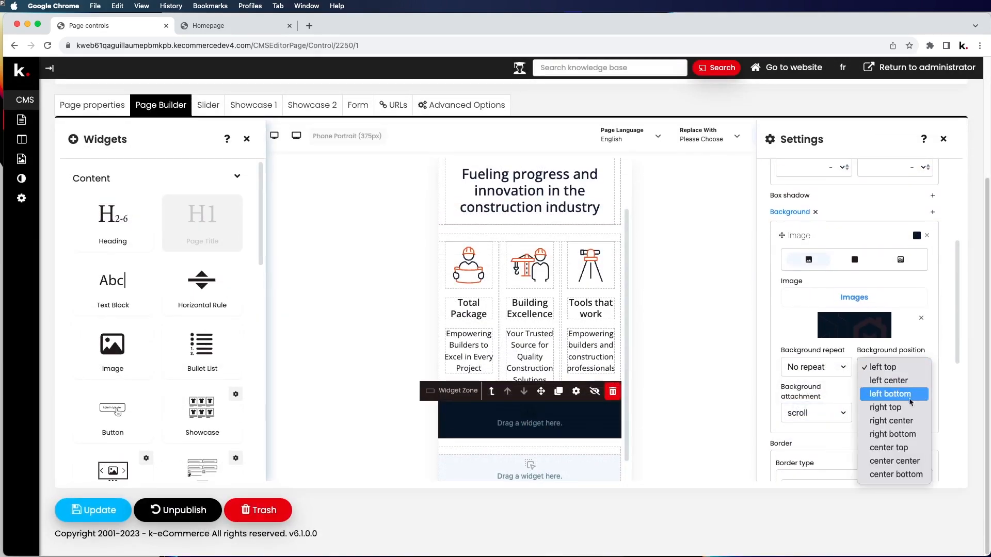
pyautogui.click(900, 462)
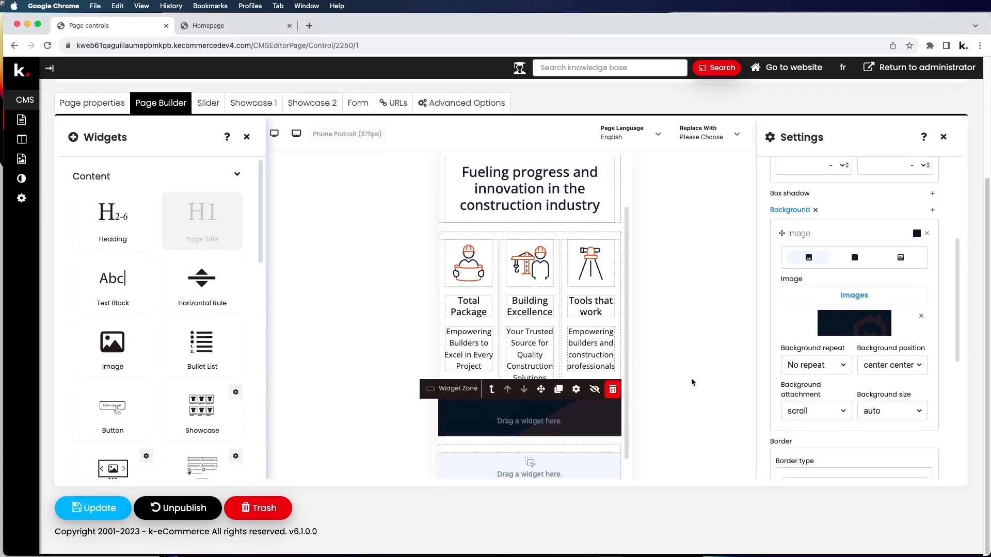
# - Place an Image widget in the dark-background zone using icon white workers.svg from the Media Manager
pyautogui.moveTo(103, 341); pyautogui.dragTo(526, 413)
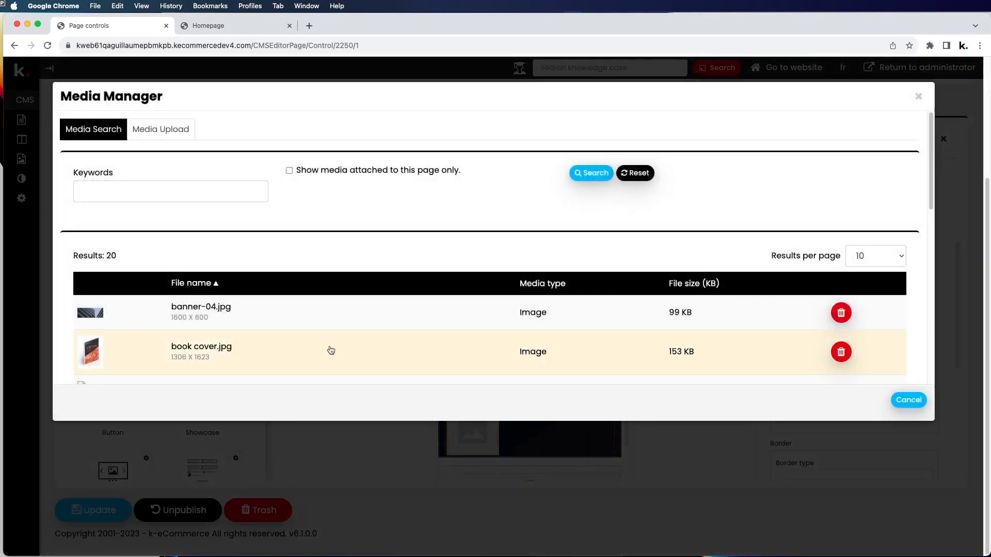
pyautogui.scroll(-10, 325, 341)
pyautogui.scroll(-3, 321, 338)
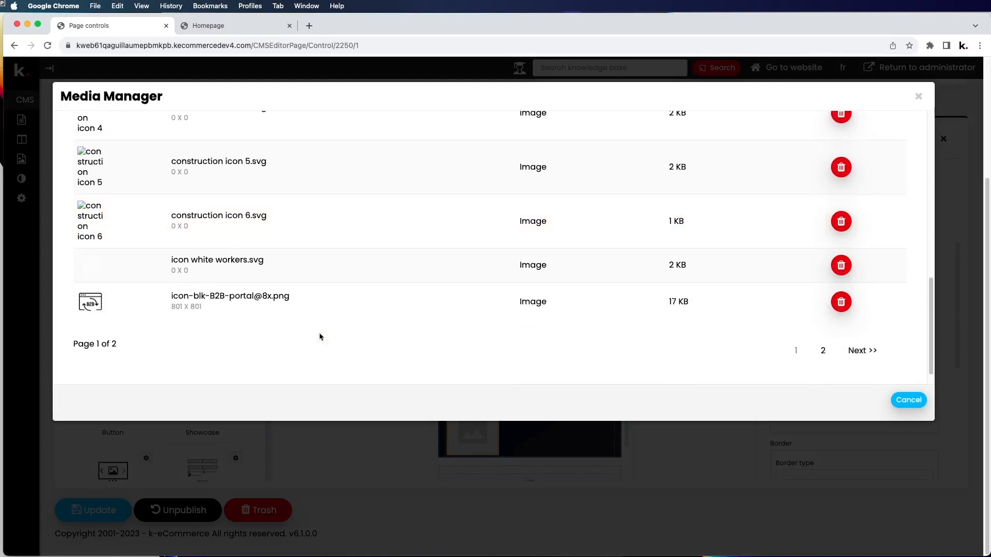
pyautogui.click(226, 260)
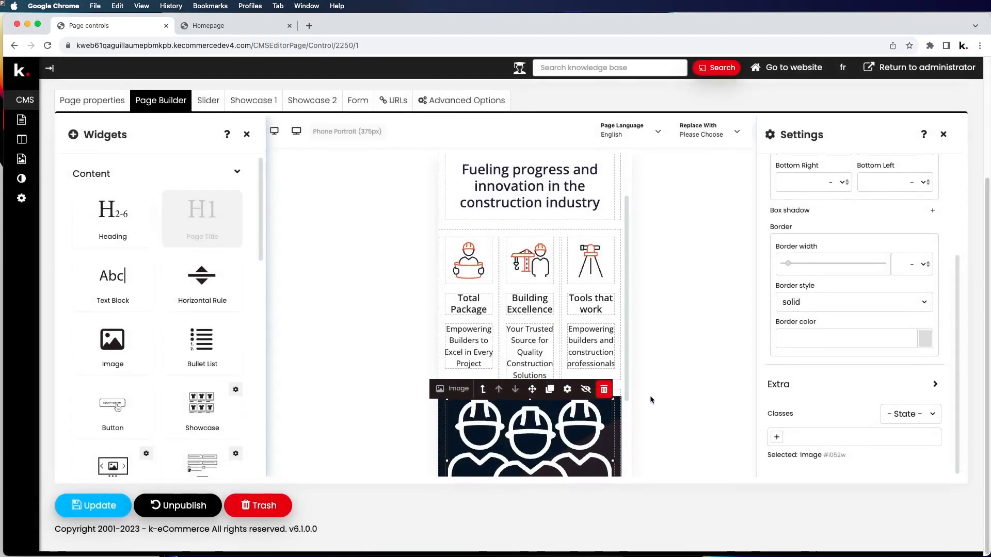
# - Place a Heading widget below the white workers icon and set its text color to #ffffff
pyautogui.scroll(-2, 628, 404)
pyautogui.moveTo(628, 405); pyautogui.dragTo(631, 485)
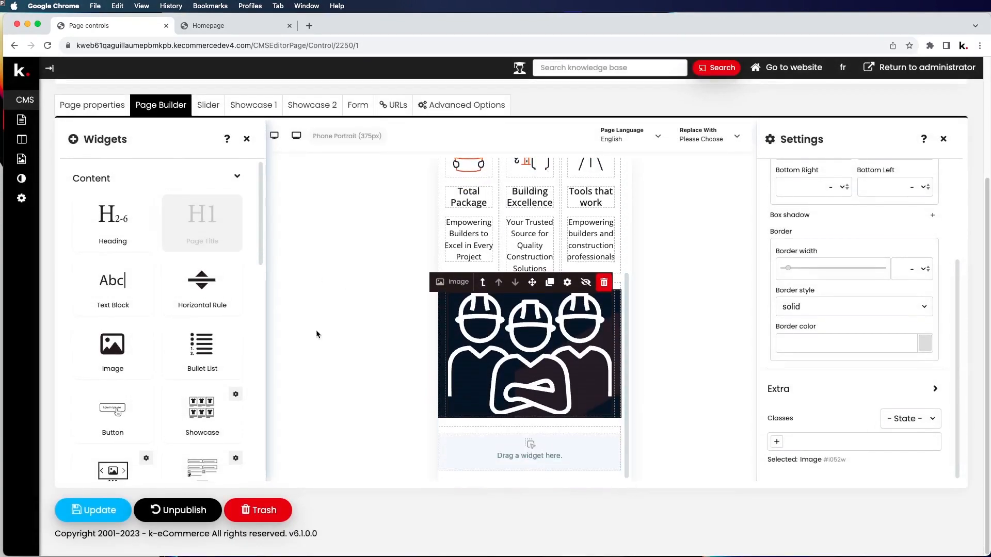
pyautogui.moveTo(98, 220); pyautogui.dragTo(518, 403)
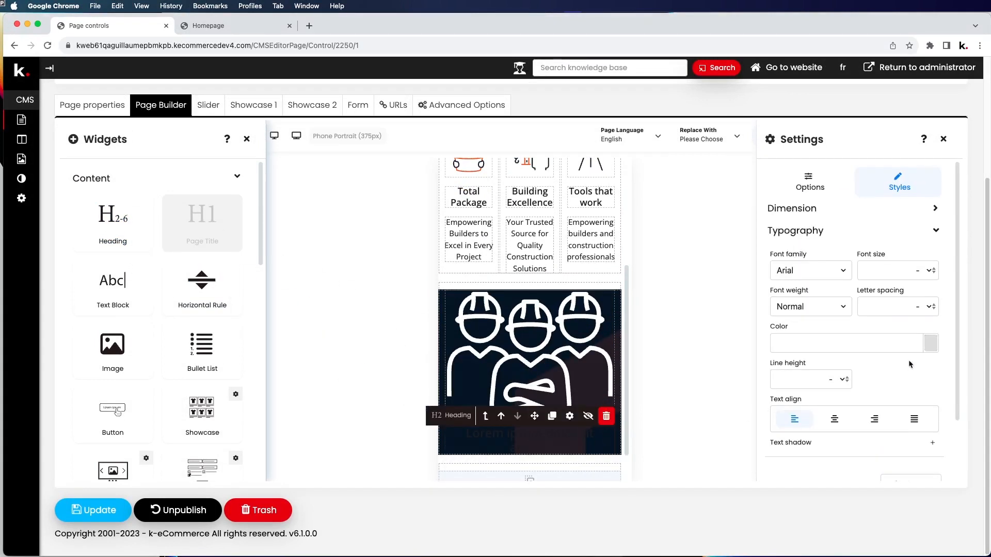
pyautogui.click(931, 344)
pyautogui.moveTo(834, 397); pyautogui.dragTo(823, 390)
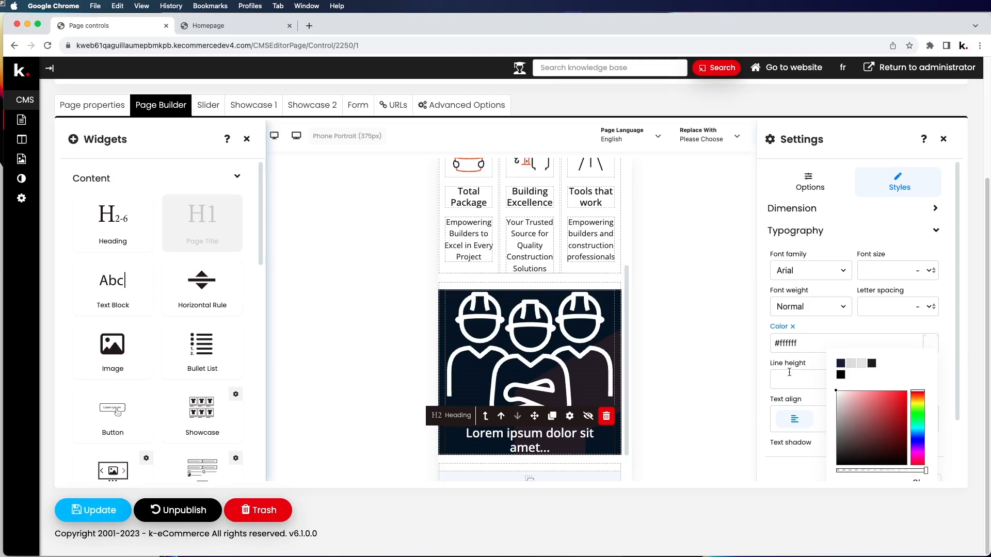
# - Place a Text Block widget beneath the white heading and set its text color to #ffffff
pyautogui.moveTo(113, 284); pyautogui.dragTo(514, 453)
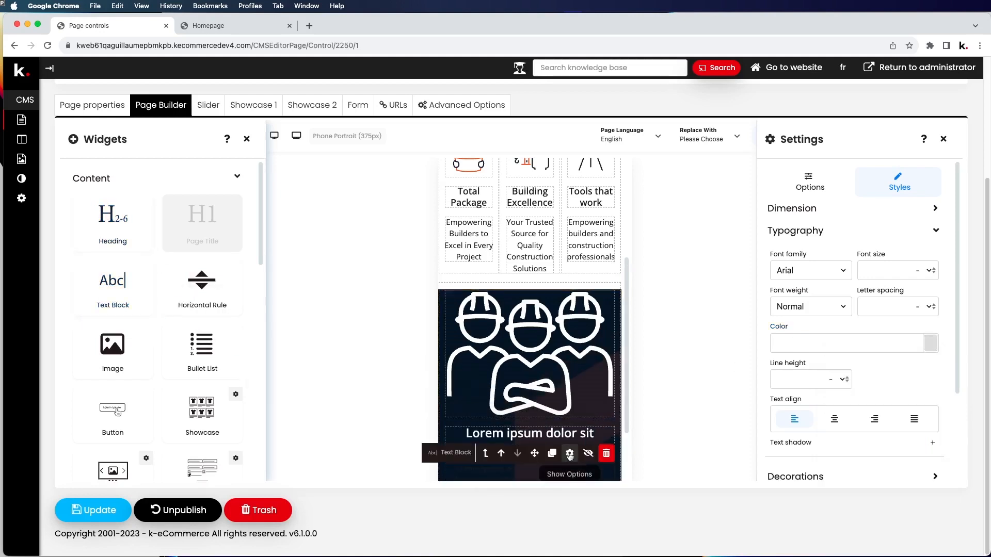
pyautogui.click(570, 454)
pyautogui.click(904, 194)
pyautogui.click(902, 351)
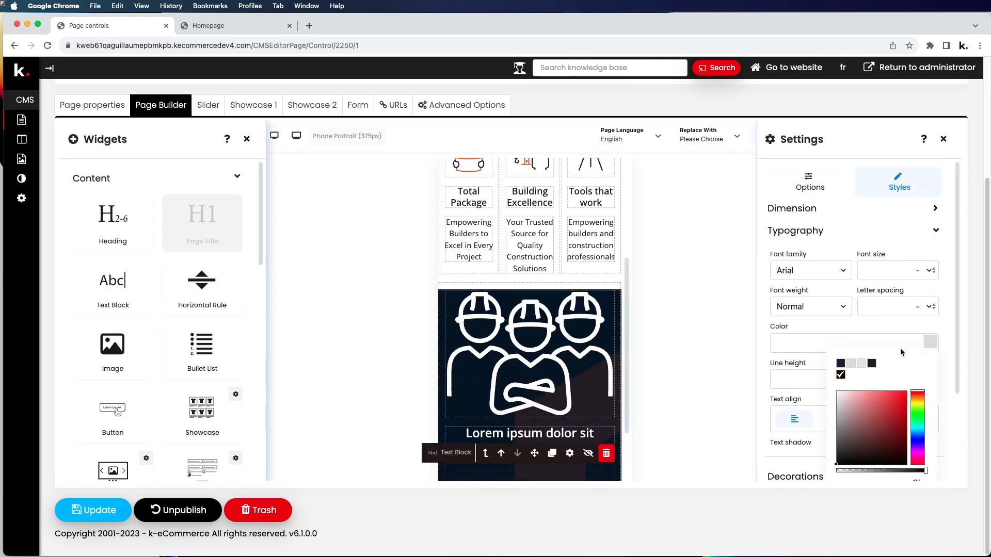
pyautogui.moveTo(849, 402); pyautogui.dragTo(823, 384)
# - Place a Button widget below the white text block and shrink the workers icon above the heading
pyautogui.scroll(-2, 630, 341)
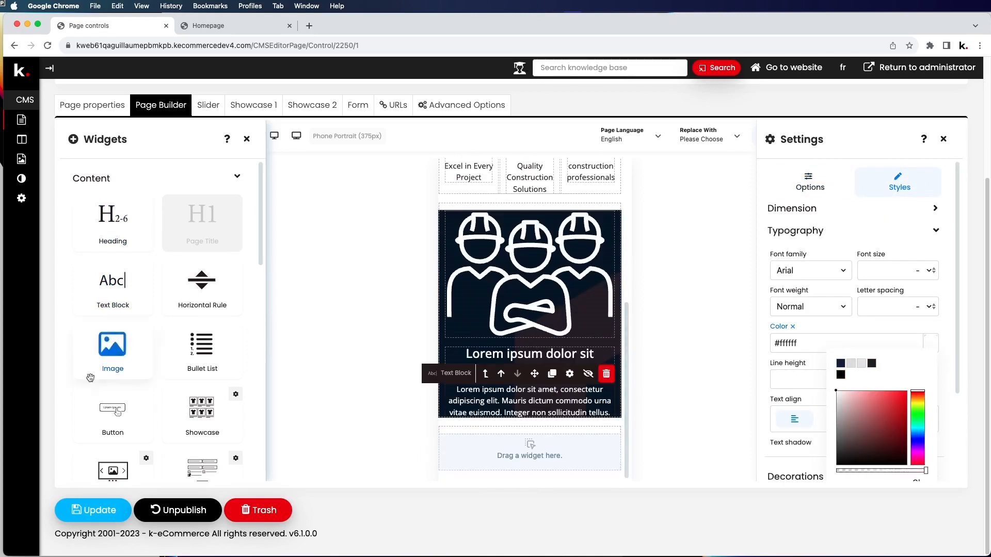
pyautogui.moveTo(109, 410); pyautogui.dragTo(493, 421)
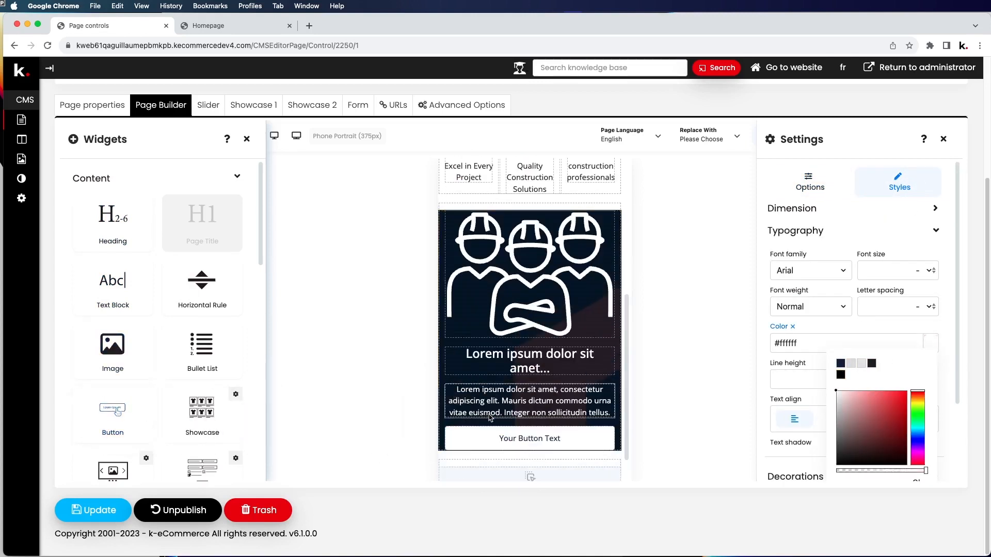
pyautogui.click(548, 305)
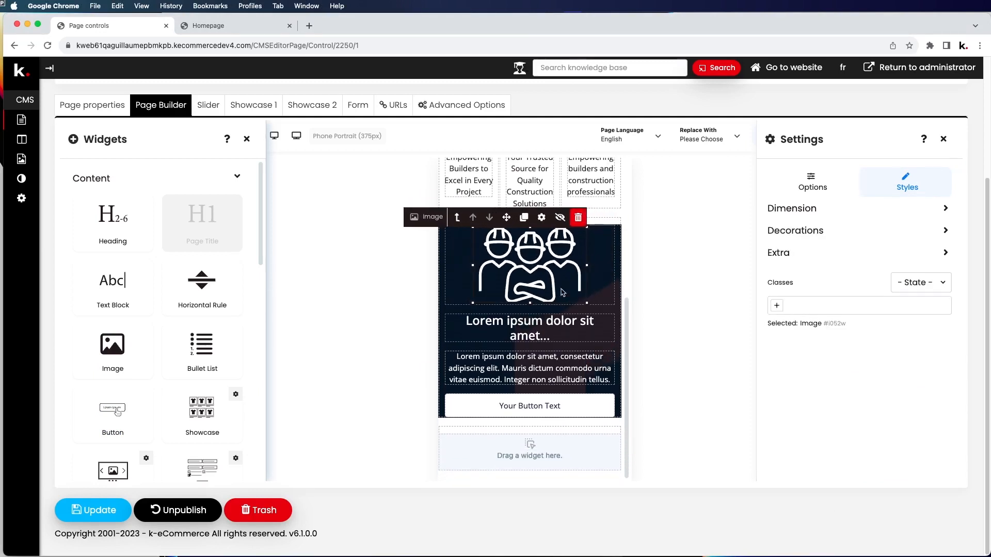
# - Set the dark widget zone's padding to 20 px top and bottom and 10 px right and left
pyautogui.click(442, 292)
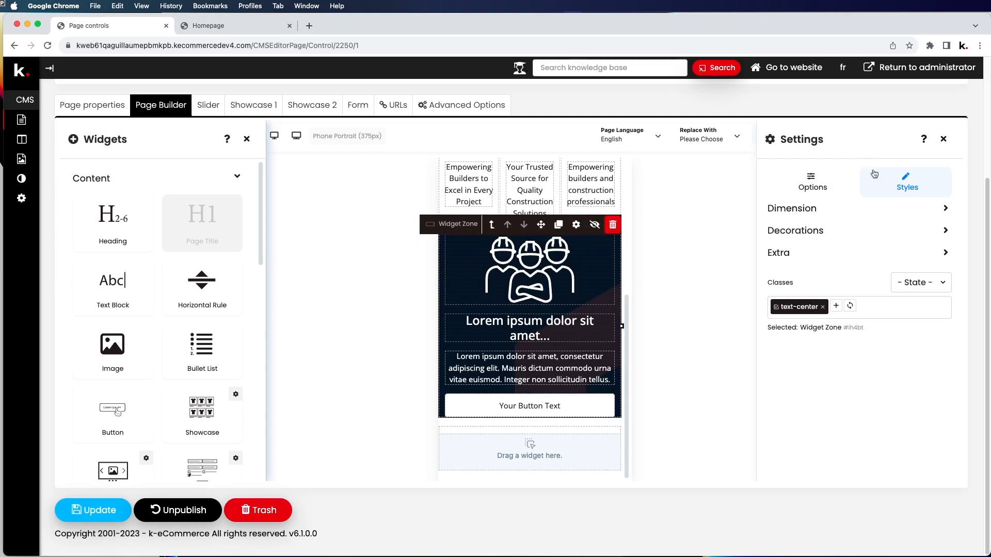
pyautogui.click(809, 210)
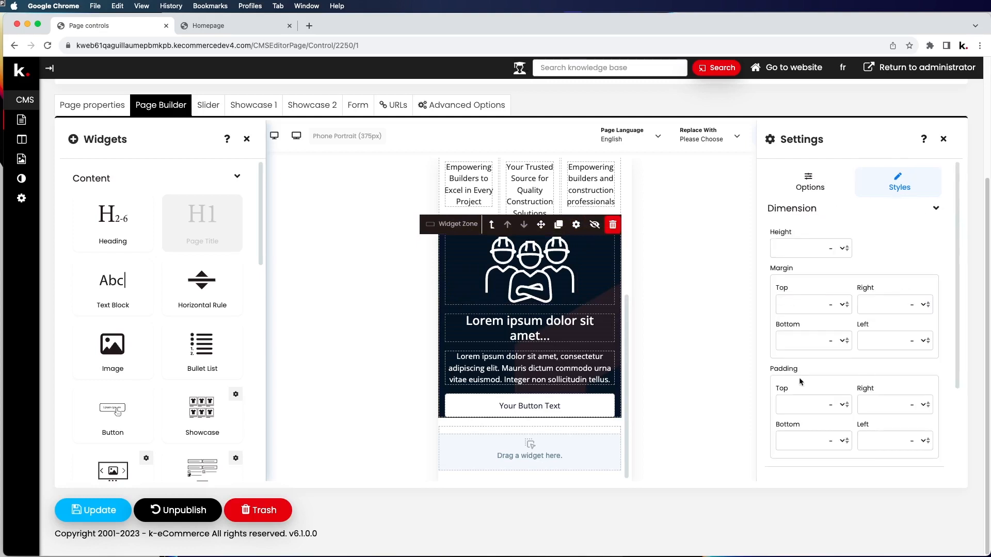
pyautogui.scroll(-2, 803, 380)
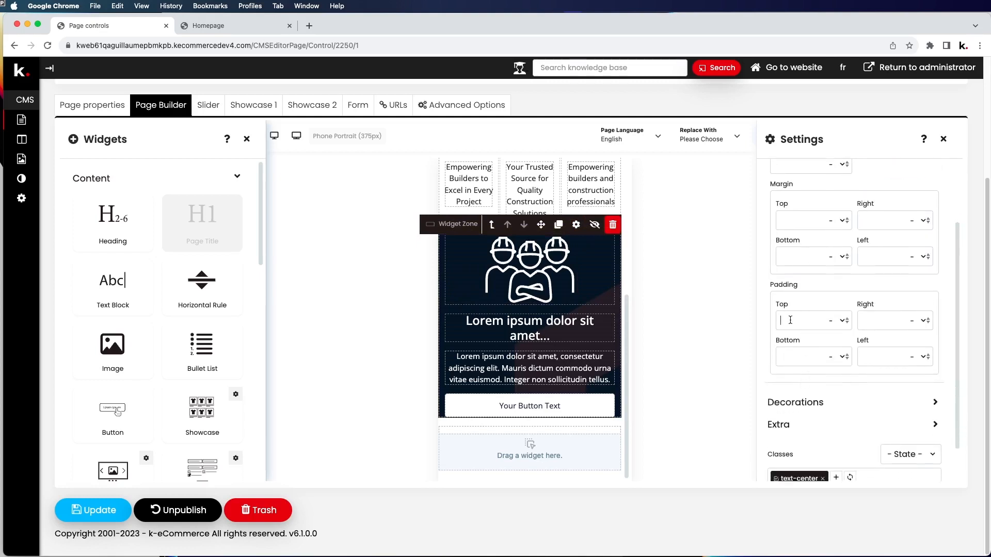
pyautogui.click(792, 355)
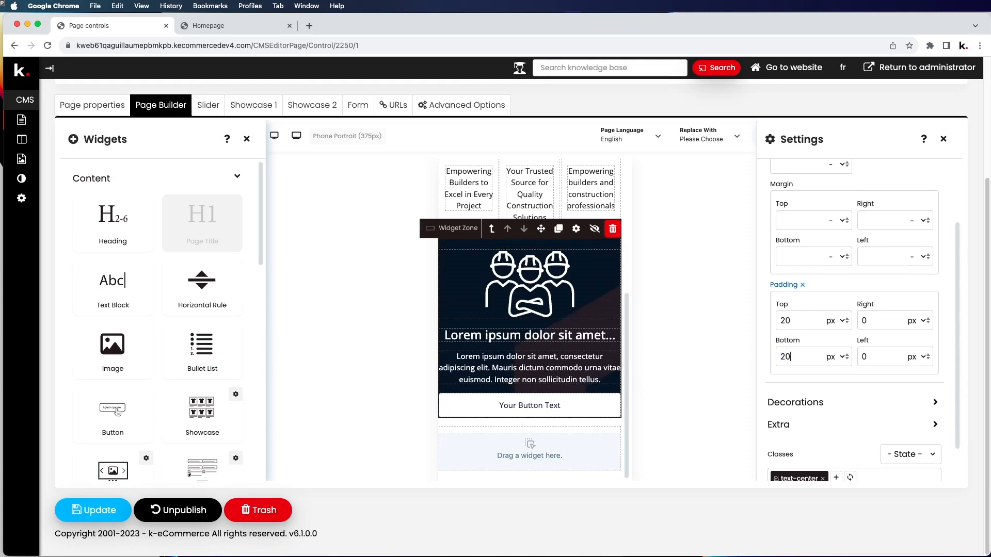
pyautogui.doubleClick(873, 321)
pyautogui.write('10')
pyautogui.press('Tab')
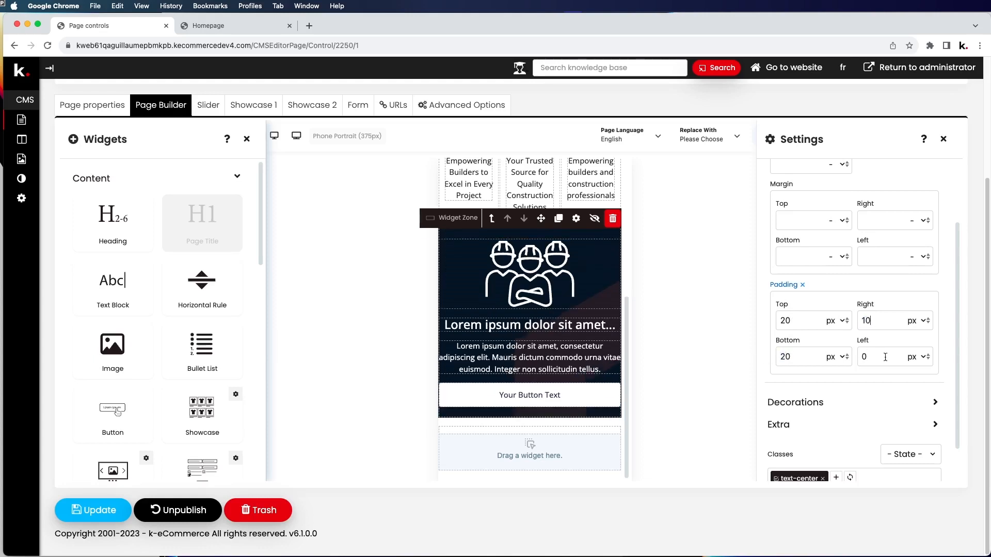
pyautogui.write('10')
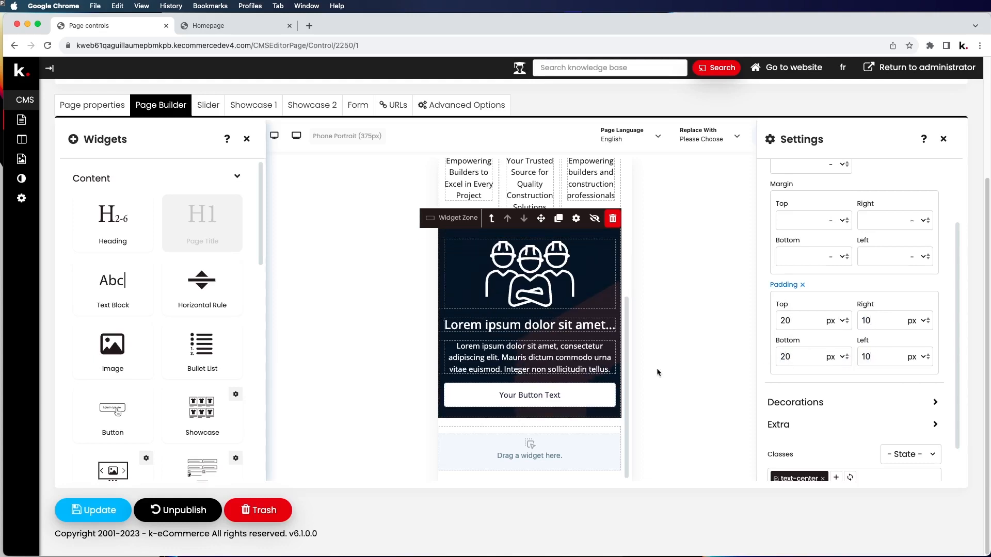
pyautogui.click(680, 322)
pyautogui.click(571, 388)
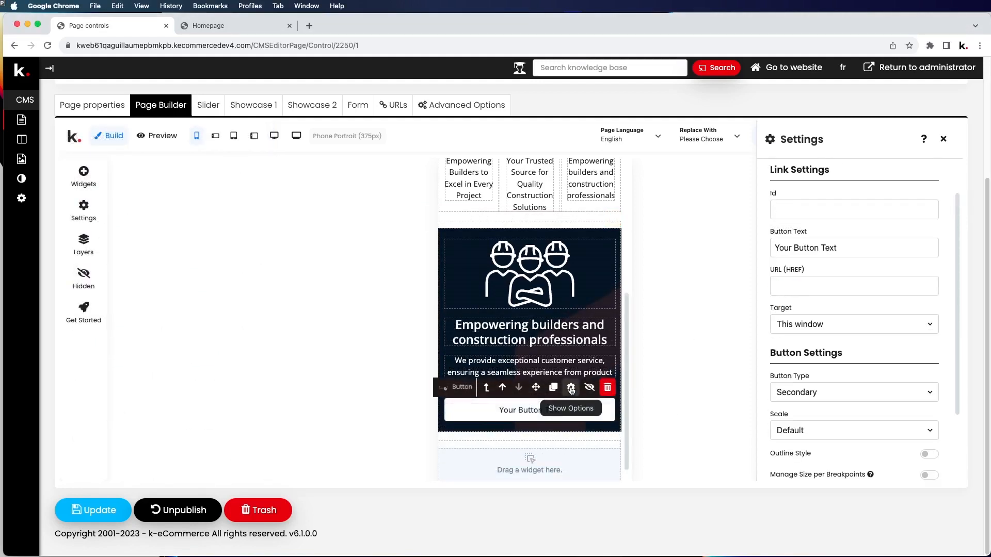
pyautogui.tripleClick(850, 247)
pyautogui.write('Learn more')
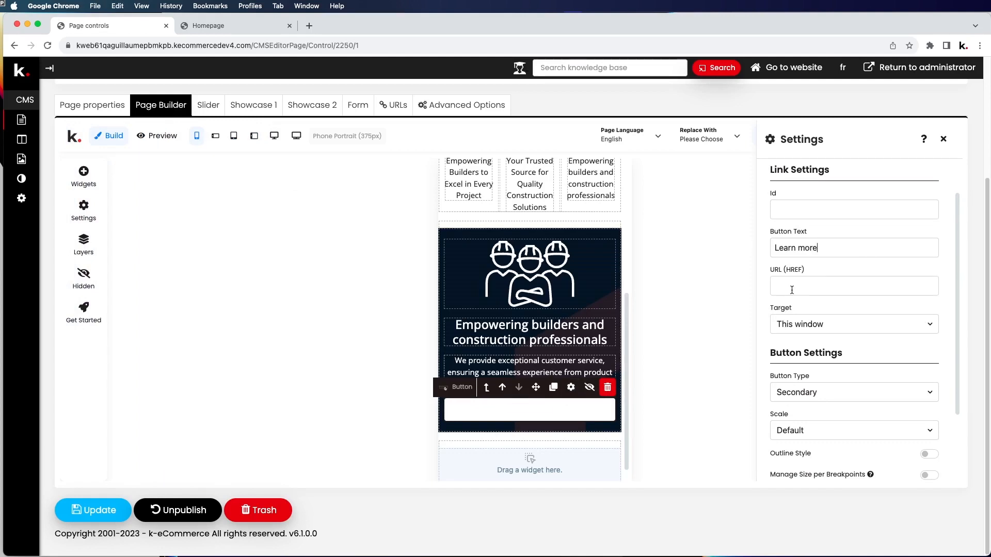
pyautogui.click(784, 288)
pyautogui.write('https://www.buildmaster.com/contact-us')
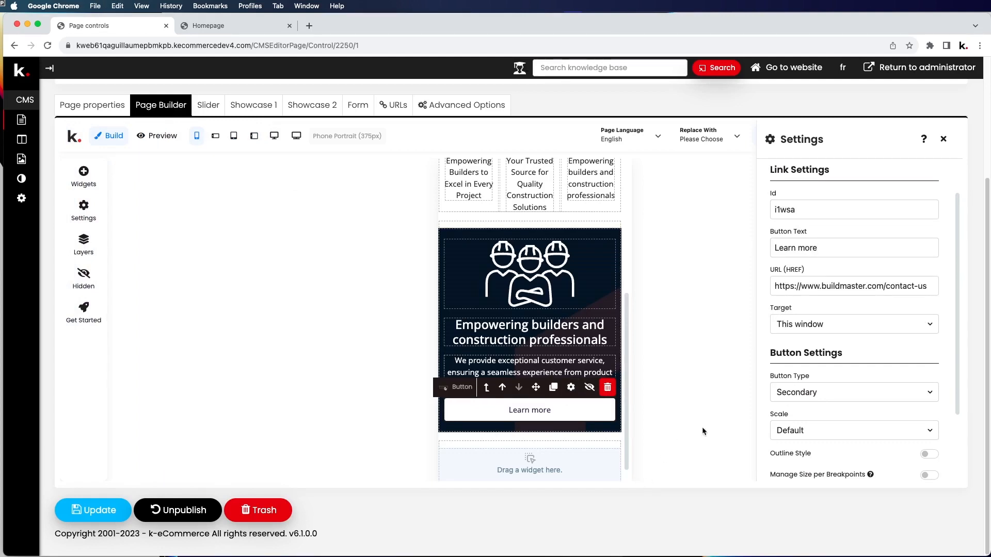
# - Add a second Widget Zone beside the empty one in the section below the dark call-to-action, working in fullscreen
pyautogui.scroll(-1, 533, 453)
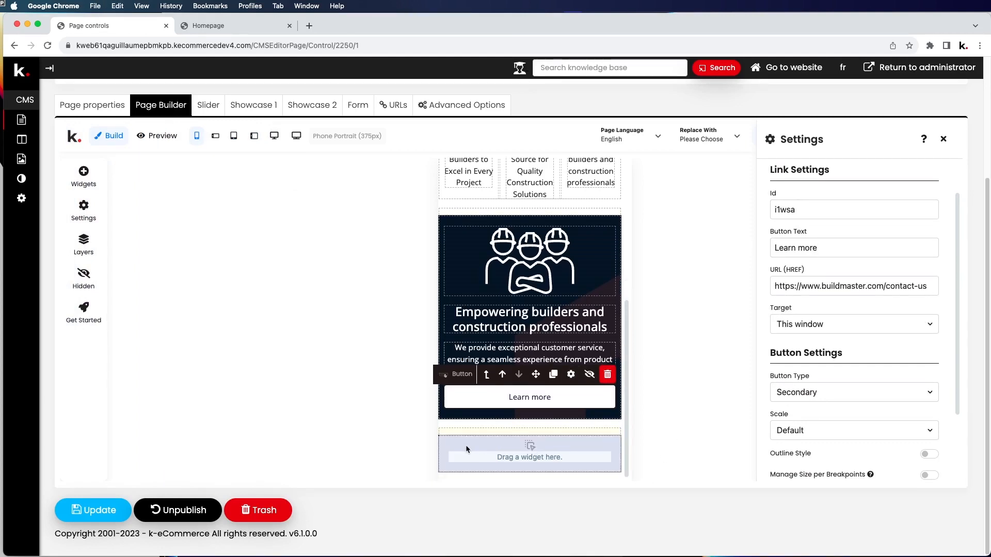
pyautogui.click(84, 175)
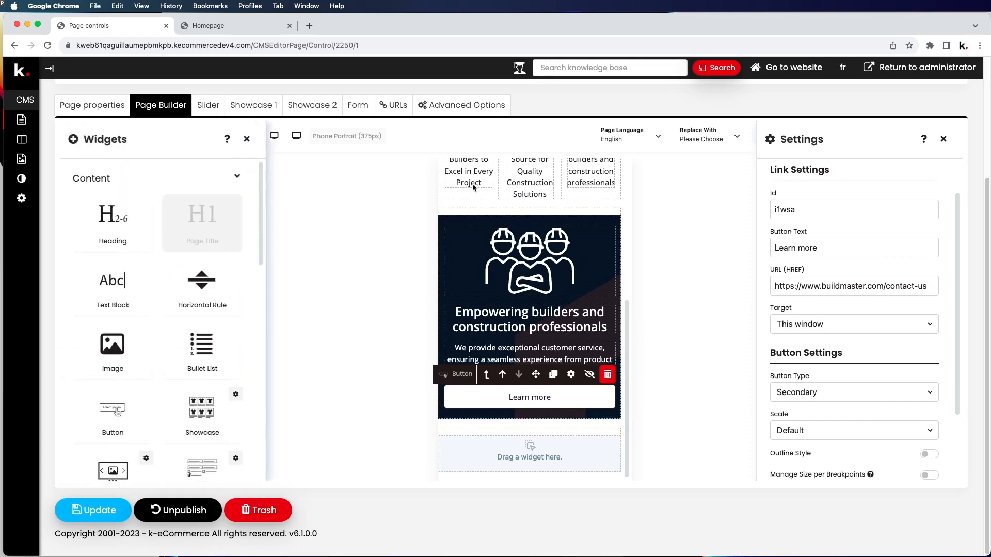
pyautogui.click(944, 138)
pyautogui.click(907, 136)
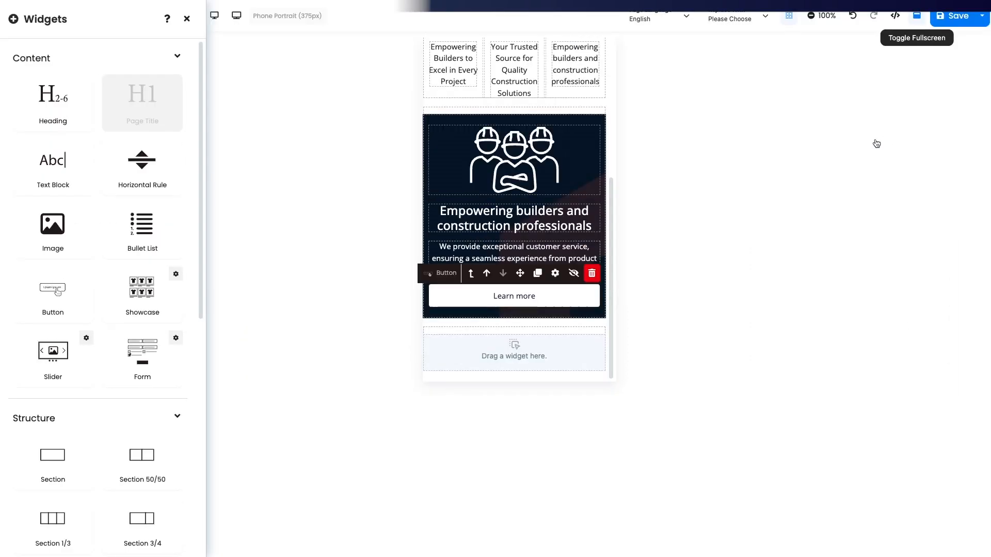
pyautogui.scroll(-6, 88, 237)
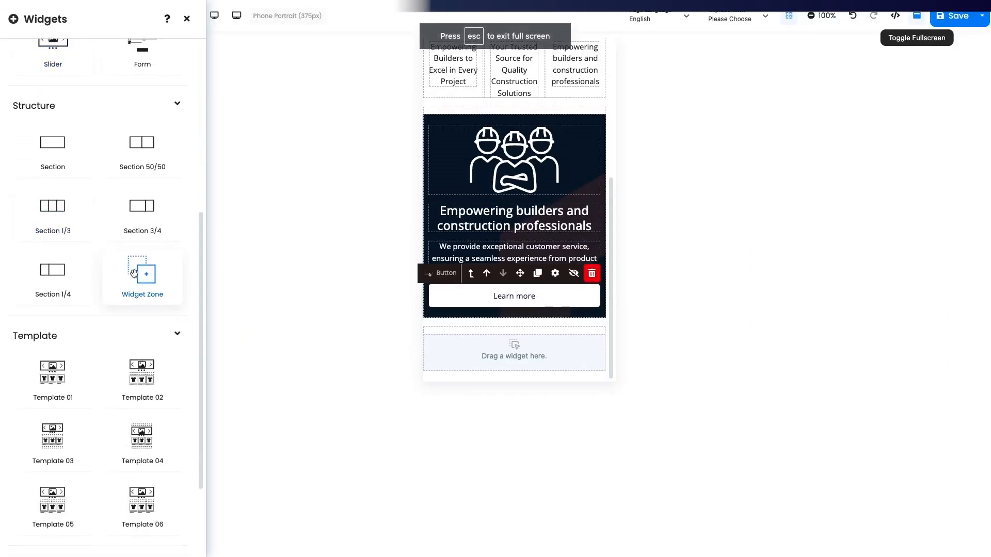
pyautogui.moveTo(137, 270); pyautogui.dragTo(492, 356)
# - Place an Image widget in the bottom section's first zone using book cover.jpg from the Media Manager
pyautogui.scroll(5, 54, 149)
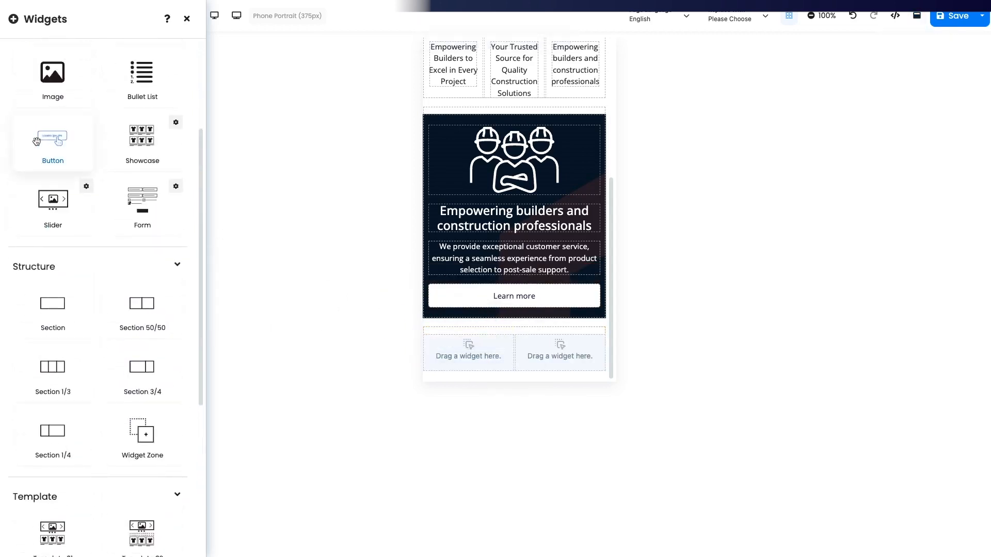
pyautogui.moveTo(55, 136); pyautogui.dragTo(440, 346)
pyautogui.moveTo(469, 349); pyautogui.dragTo(469, 349)
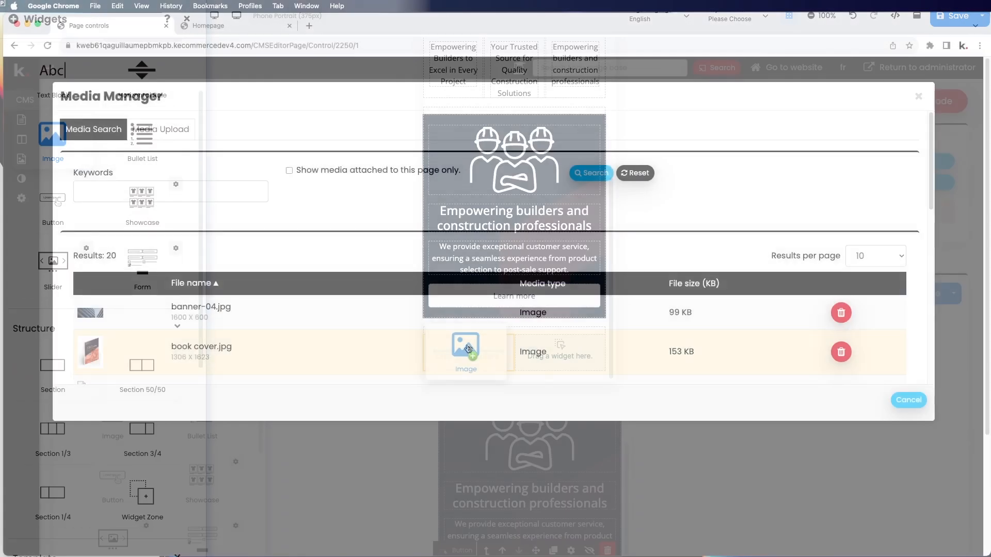
pyautogui.scroll(-4, 441, 339)
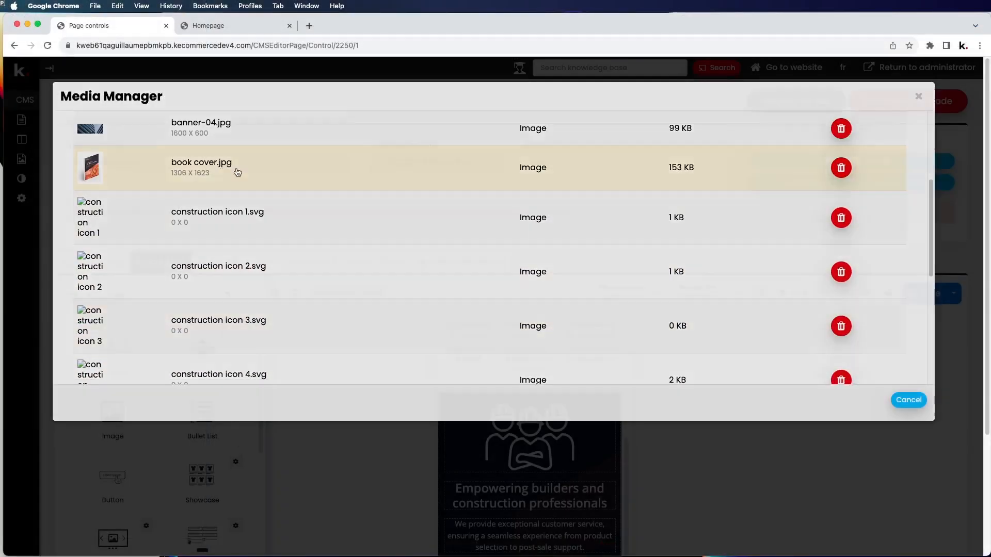
pyautogui.click(238, 172)
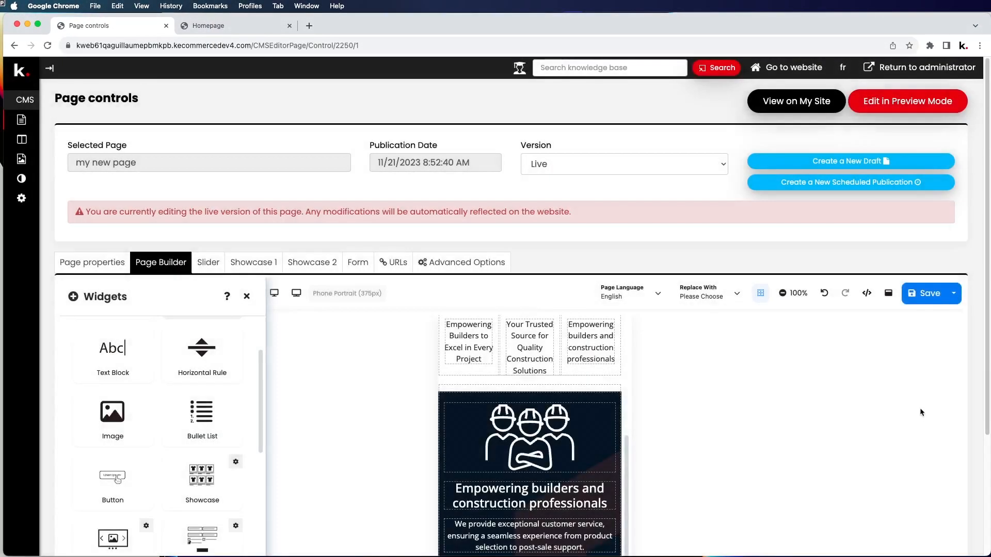
pyautogui.scroll(-3, 659, 381)
pyautogui.scroll(-2, 616, 407)
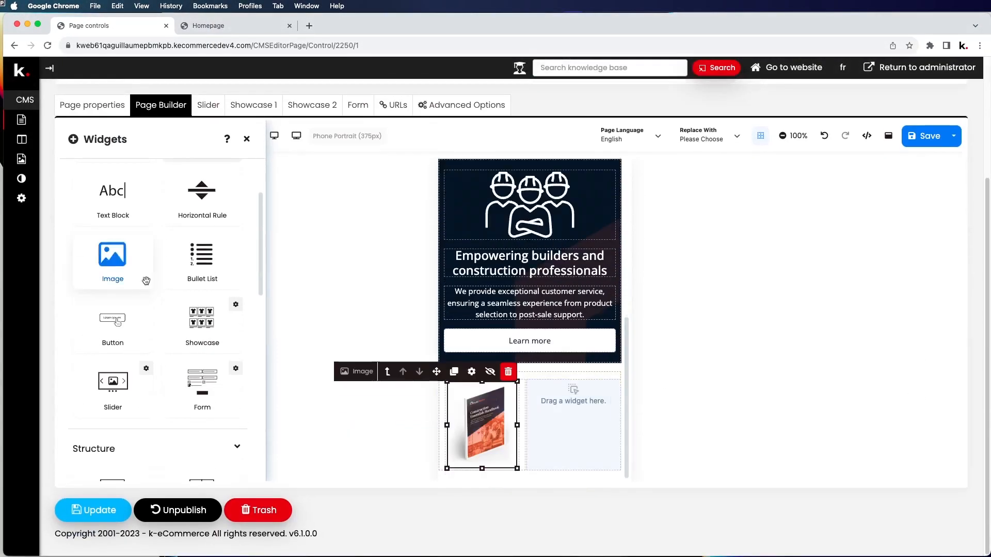
# - Stack a Heading, a Text Block and a Button widget in the empty zone beside the book cover image
pyautogui.scroll(3, 111, 264)
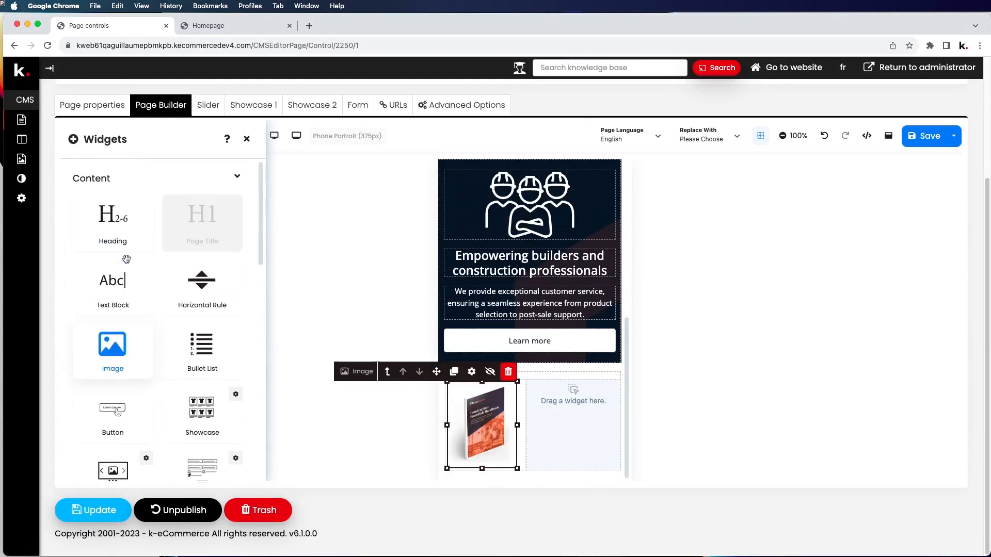
pyautogui.moveTo(112, 216); pyautogui.dragTo(574, 400)
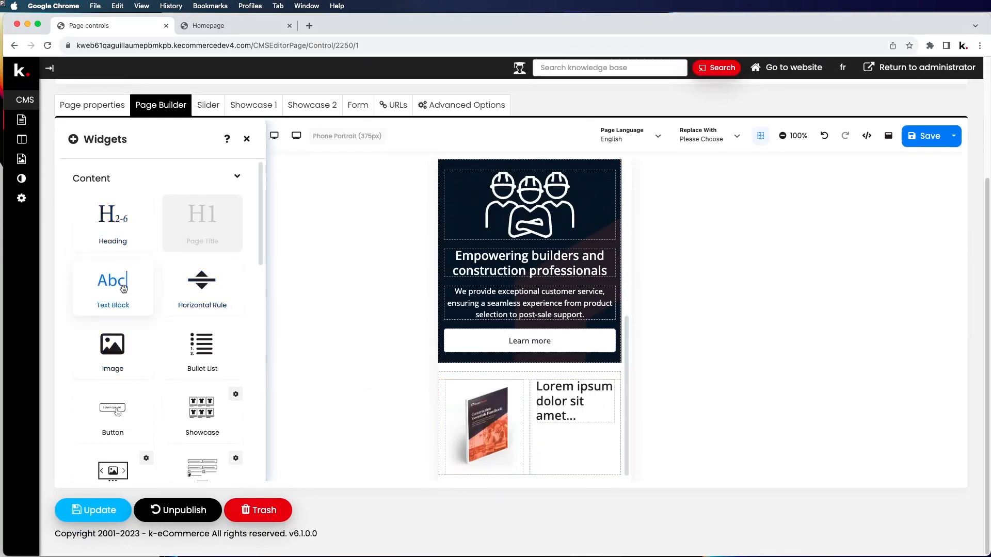
pyautogui.moveTo(112, 282); pyautogui.dragTo(576, 445)
pyautogui.moveTo(113, 410); pyautogui.dragTo(566, 471)
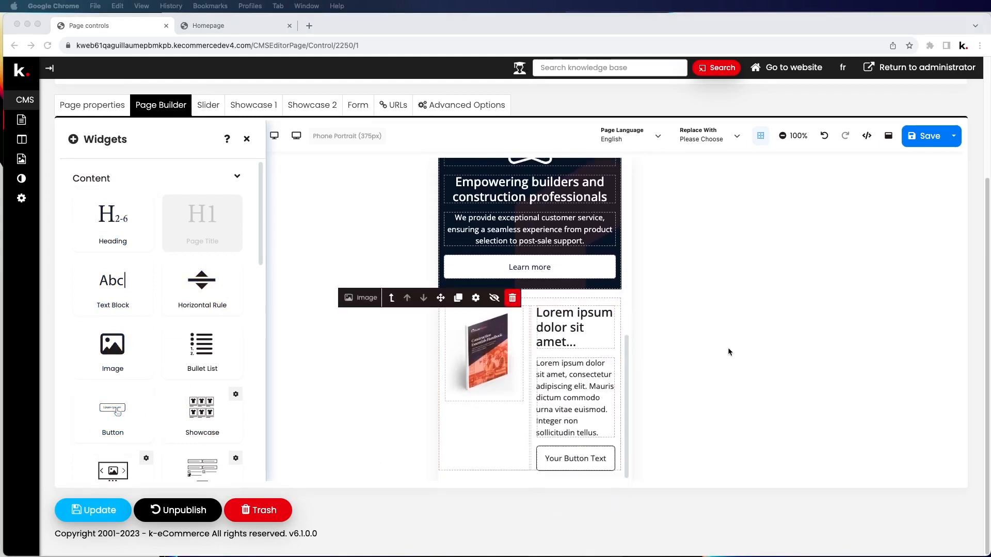
# - Set the button type to Primary for the button beside the book cover
pyautogui.click(608, 454)
pyautogui.click(570, 437)
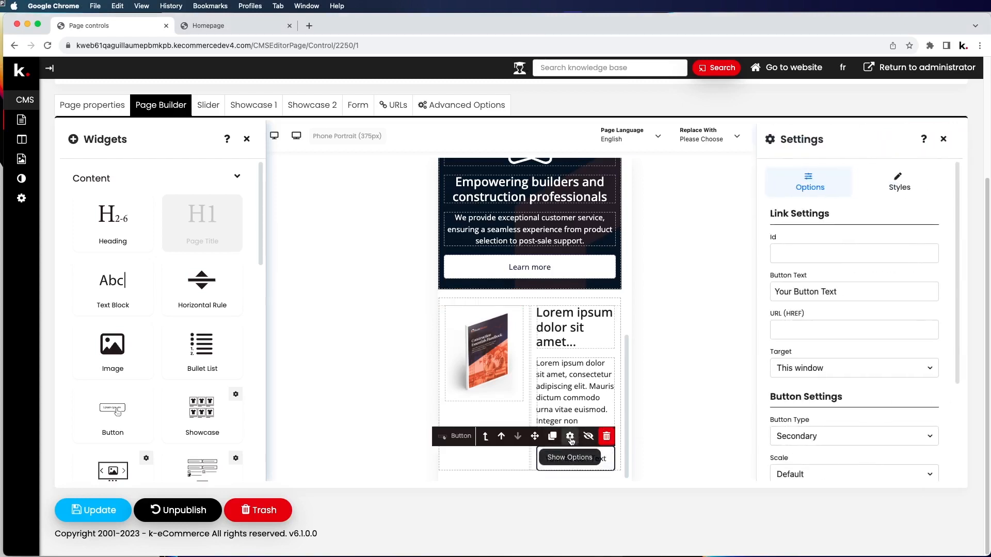
pyautogui.scroll(-5, 915, 385)
pyautogui.click(832, 314)
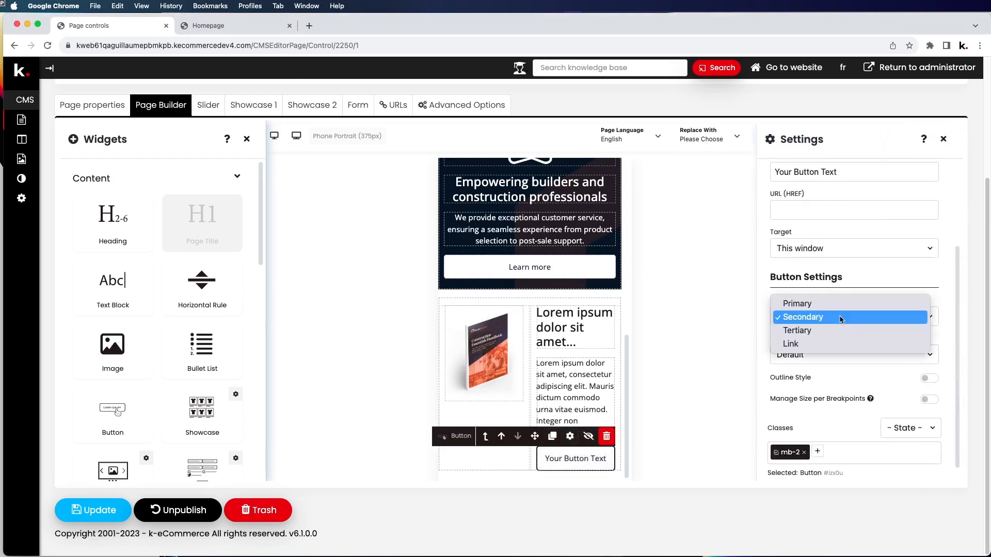
pyautogui.click(830, 304)
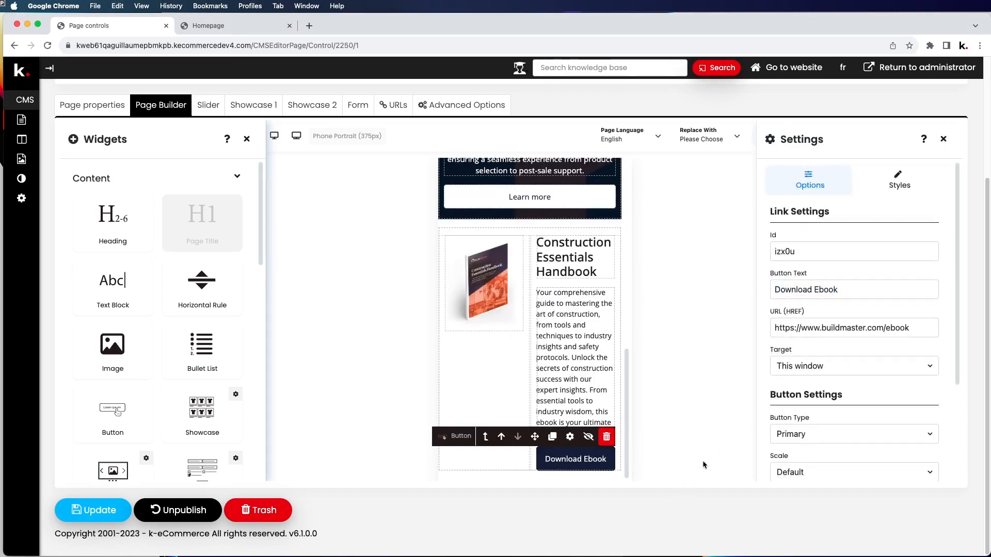
# - Save the page with its new ebook section
pyautogui.moveTo(625, 364); pyautogui.dragTo(642, 222)
pyautogui.scroll(5, 643, 232)
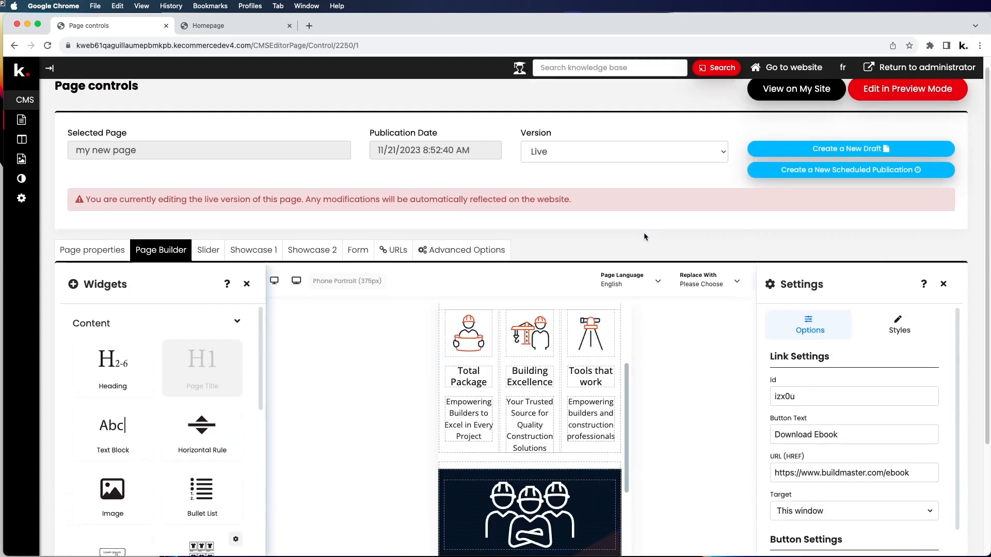
pyautogui.click(923, 294)
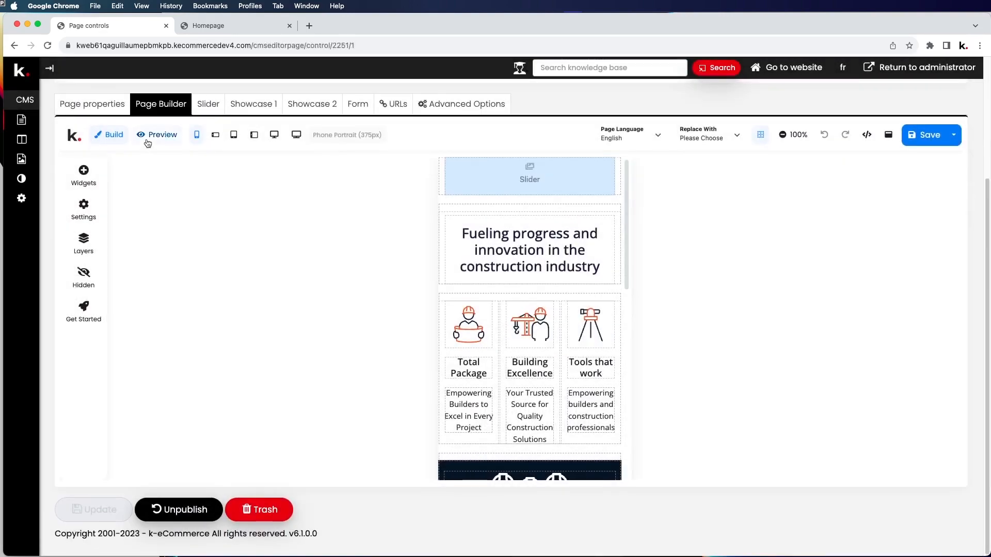
# - Preview the whole page at phone portrait width and view it on the live site
pyautogui.click(151, 138)
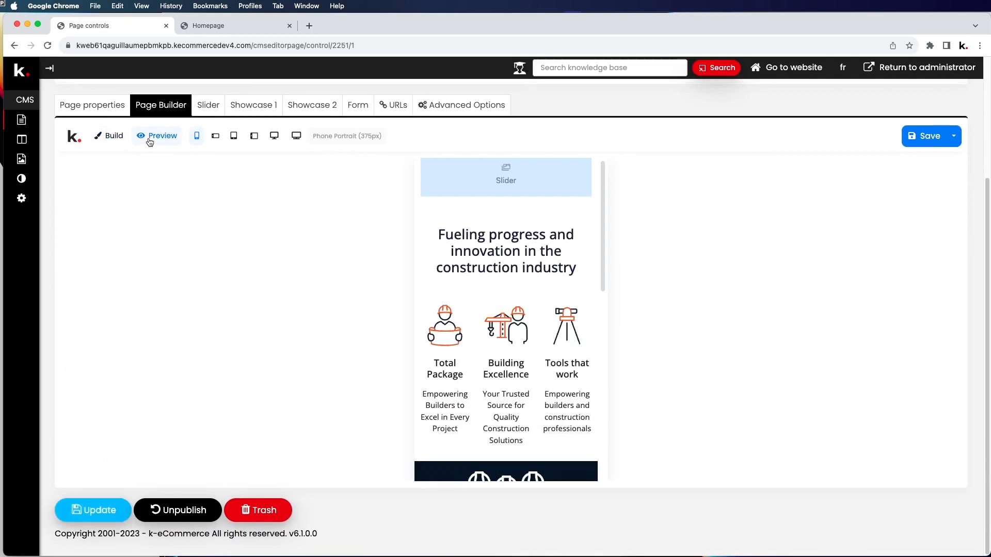
pyautogui.scroll(-6, 447, 281)
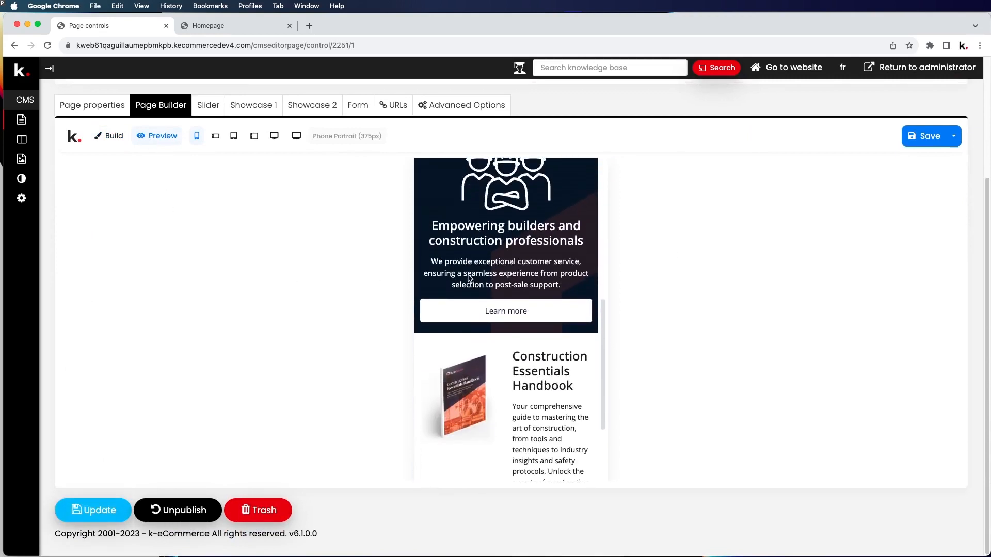
pyautogui.scroll(3, 745, 235)
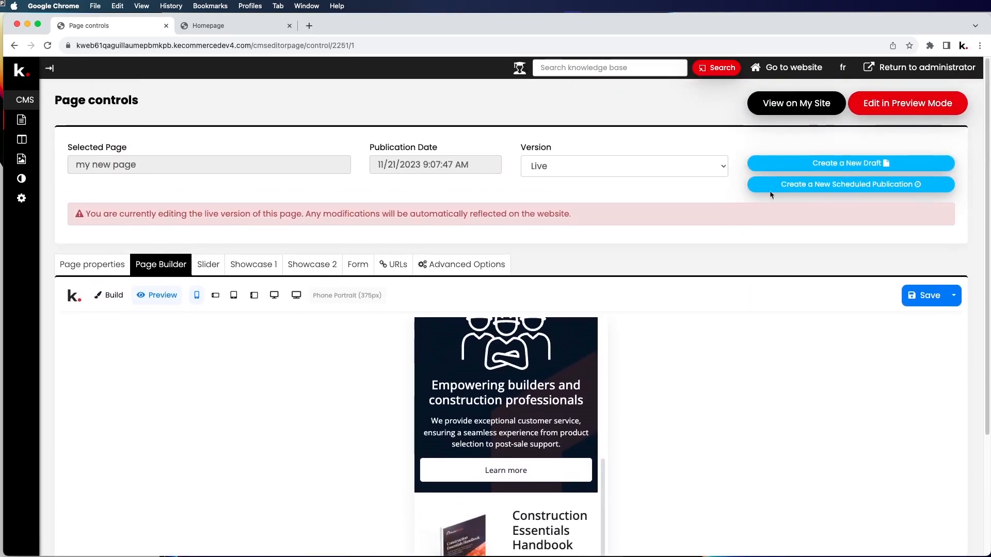
pyautogui.click(787, 102)
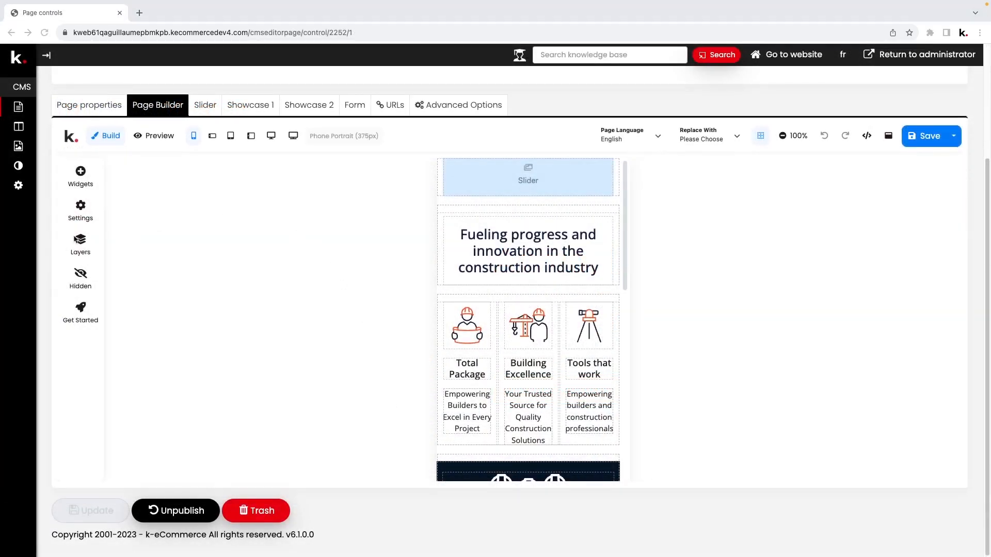
# - Open the page's layer list, hide the slider section and show it again
pyautogui.click(80, 241)
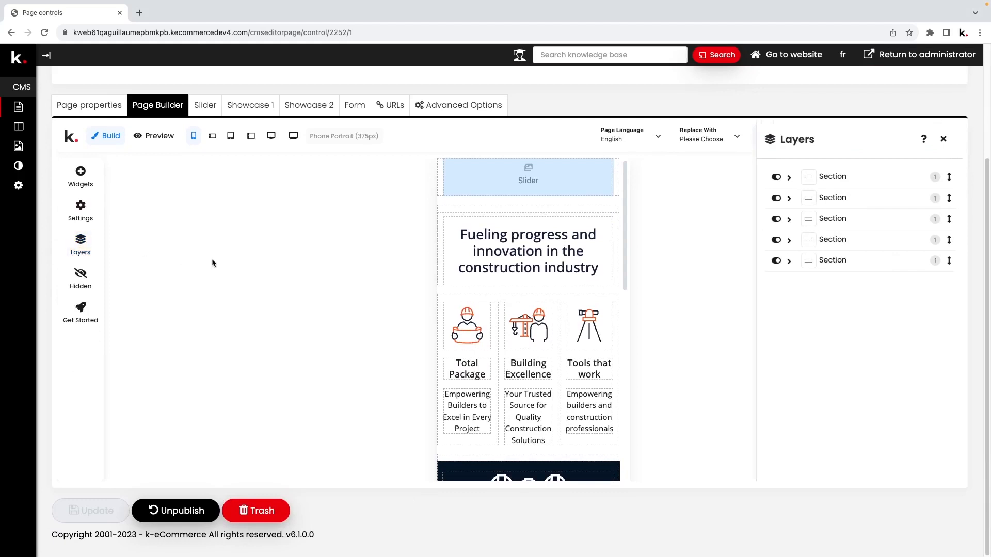
pyautogui.click(778, 178)
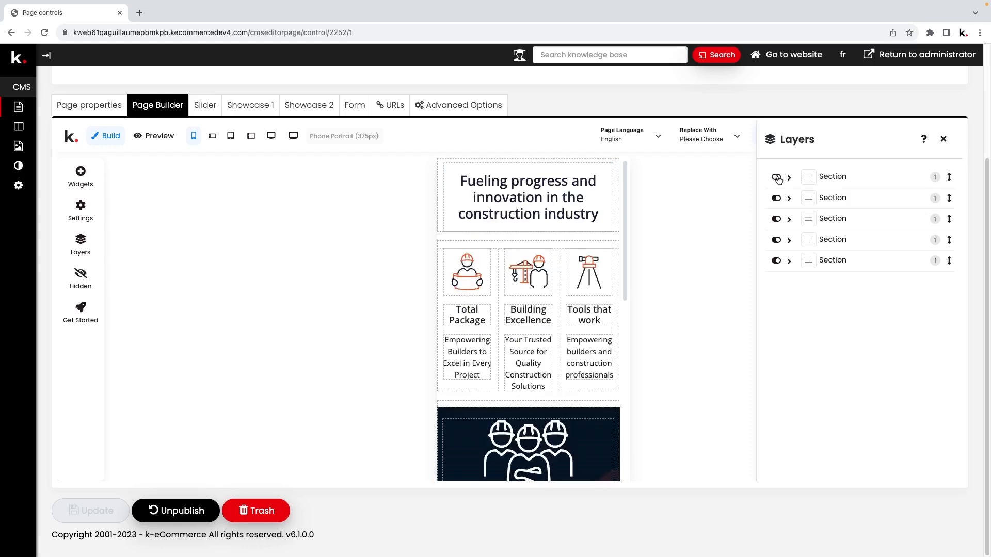
pyautogui.click(778, 179)
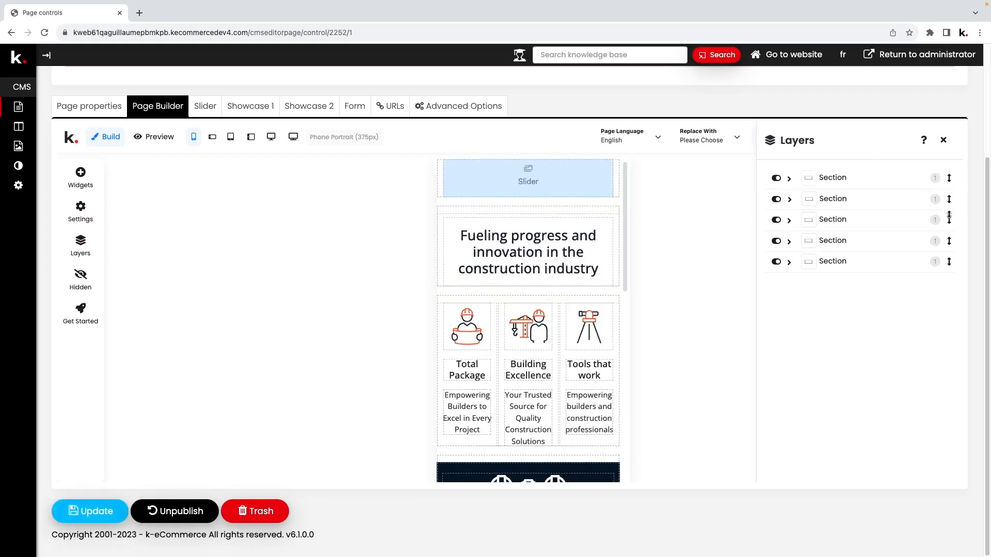
# - Rename the five section layers in order as Slider, Title, Benefits, CTA and Ebook
pyautogui.doubleClick(833, 178)
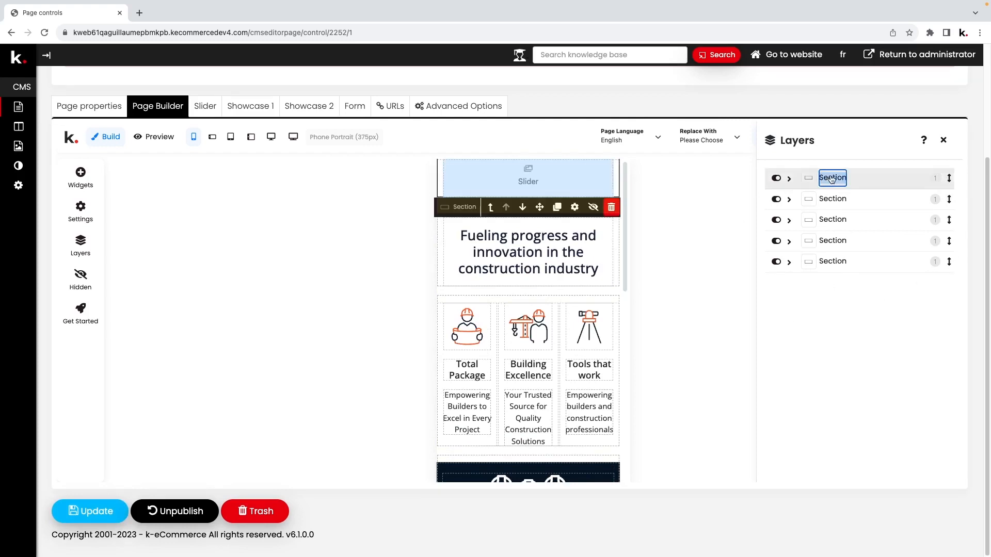
pyautogui.write('Slider')
pyautogui.doubleClick(833, 198)
pyautogui.write('Title')
pyautogui.doubleClick(828, 220)
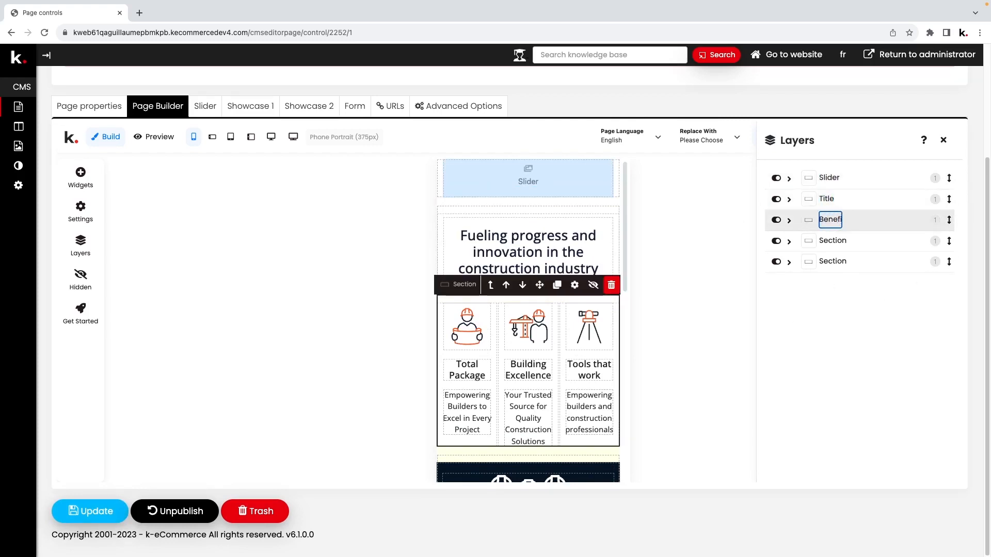
pyautogui.write('Benefits')
pyautogui.doubleClick(830, 241)
pyautogui.write('CTA')
pyautogui.doubleClick(833, 261)
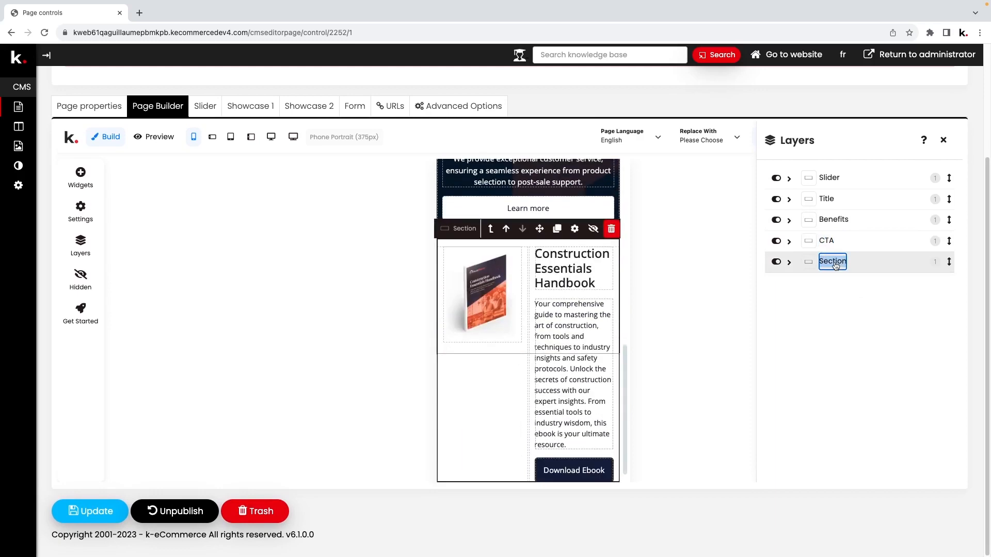
pyautogui.write('Ebook')
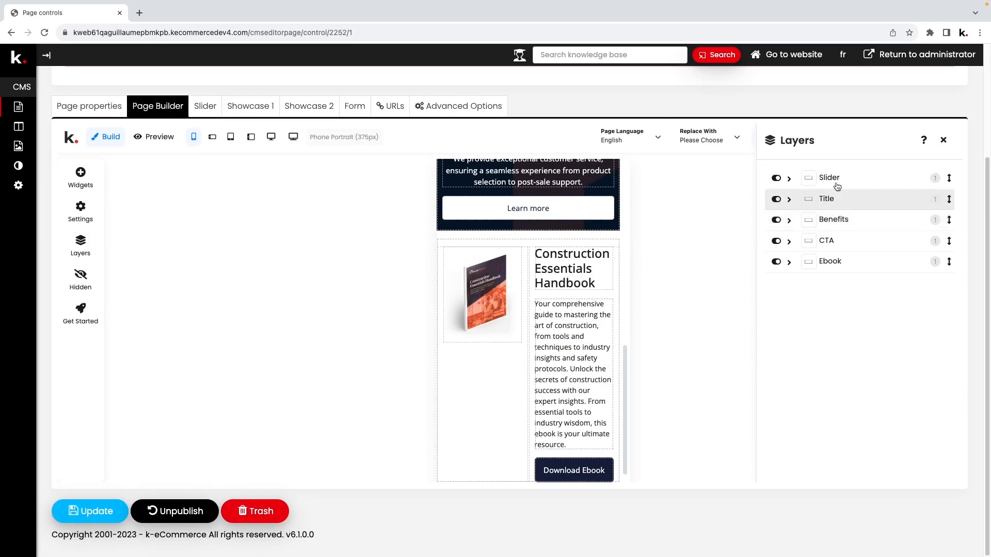
pyautogui.click(775, 182)
pyautogui.click(688, 273)
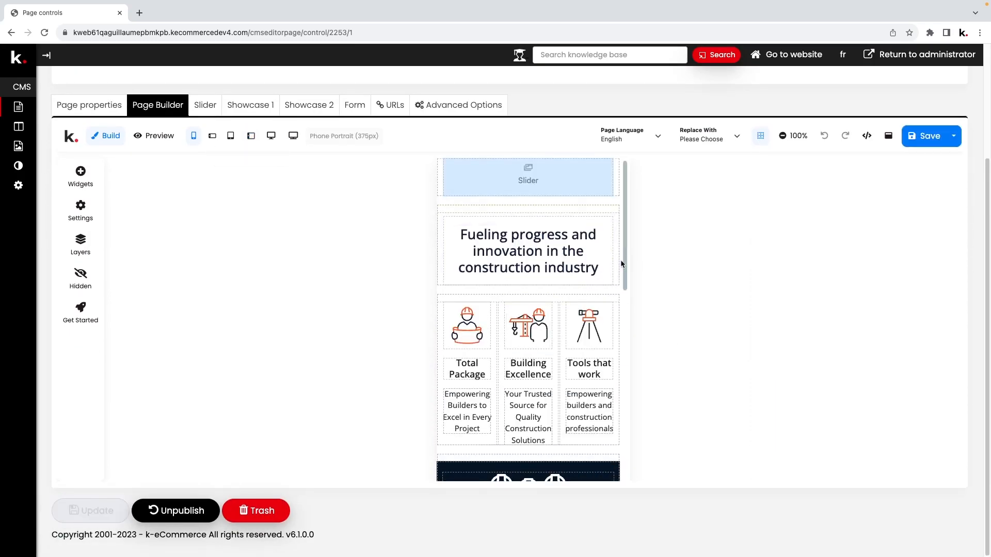
# - Hide the wrapper holding the Construction Essentials Handbook content in the phone portrait view
pyautogui.moveTo(622, 263); pyautogui.dragTo(628, 453)
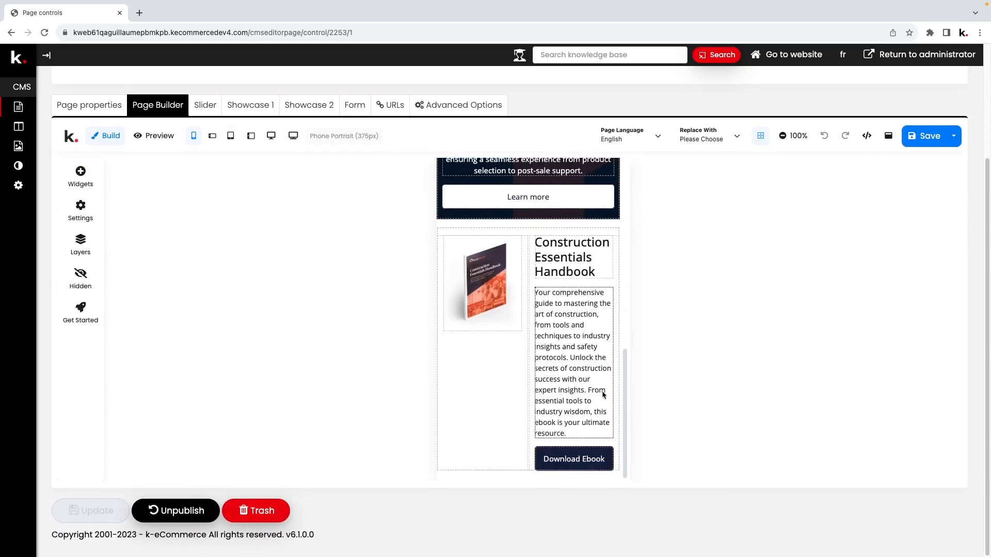
pyautogui.click(442, 231)
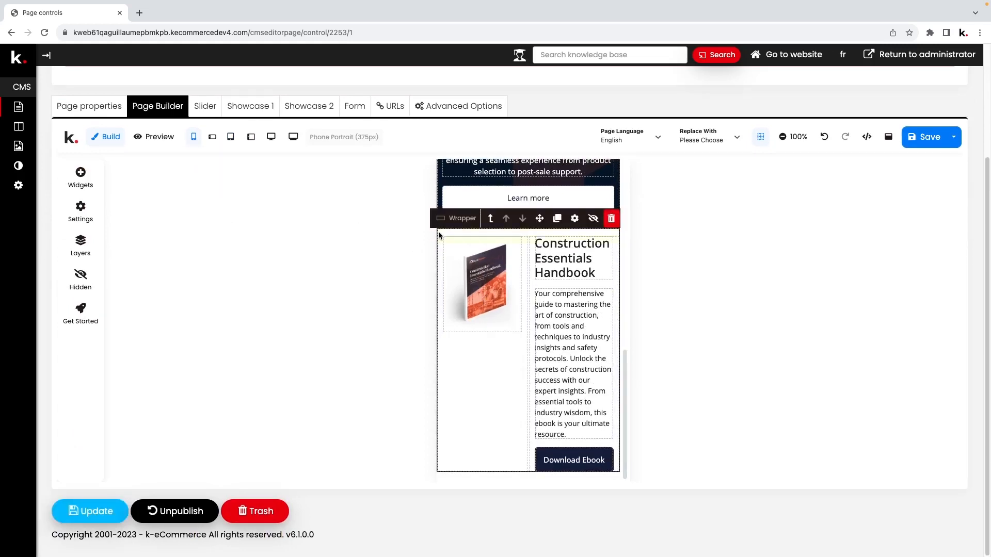
pyautogui.click(593, 219)
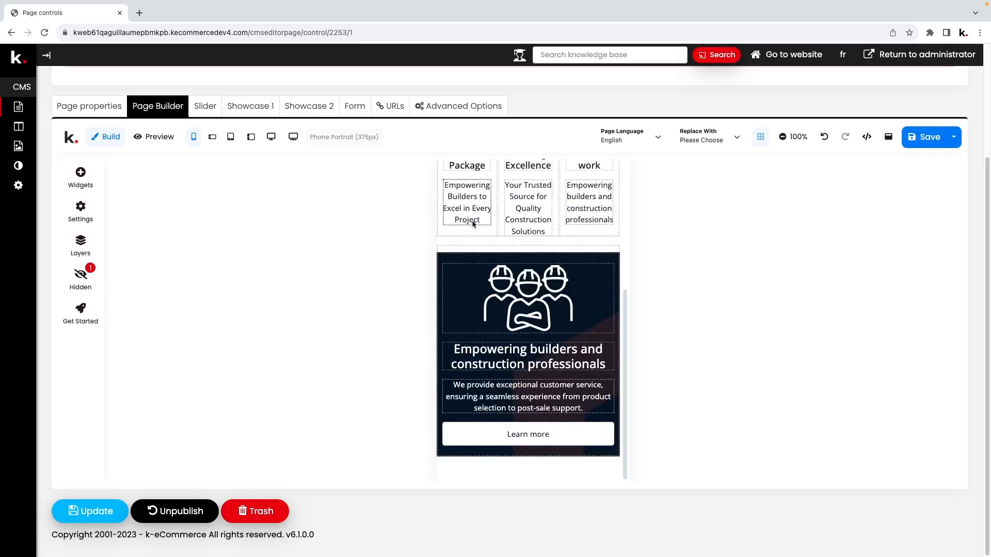
# - Remove the Wrapper from the Phone Portrait hidden elements so that it shows on the page again
pyautogui.click(81, 281)
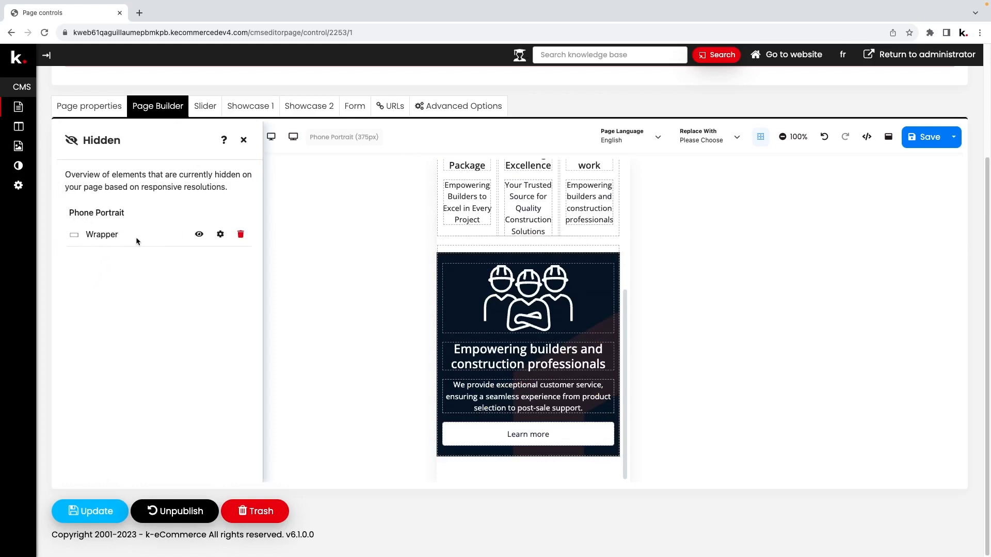
pyautogui.click(241, 235)
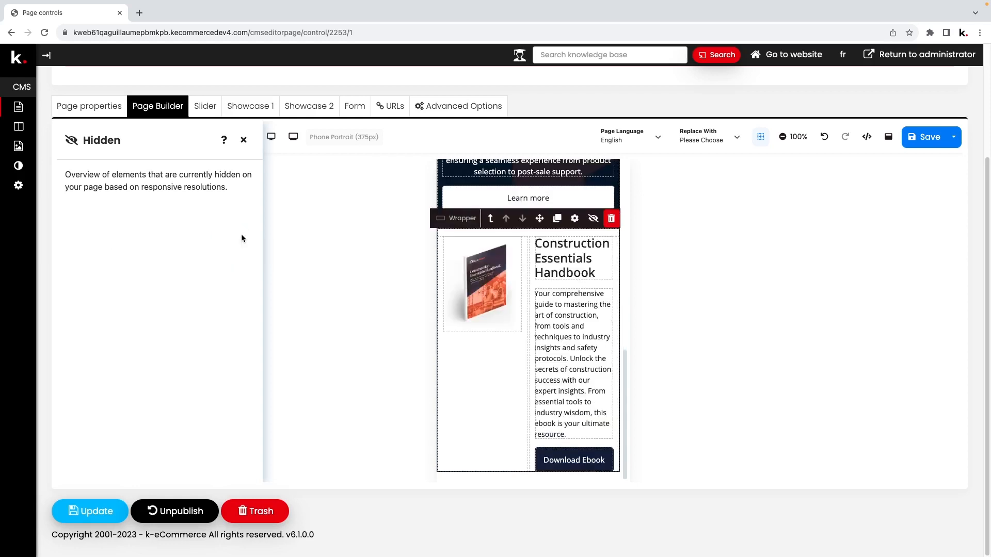
pyautogui.click(243, 141)
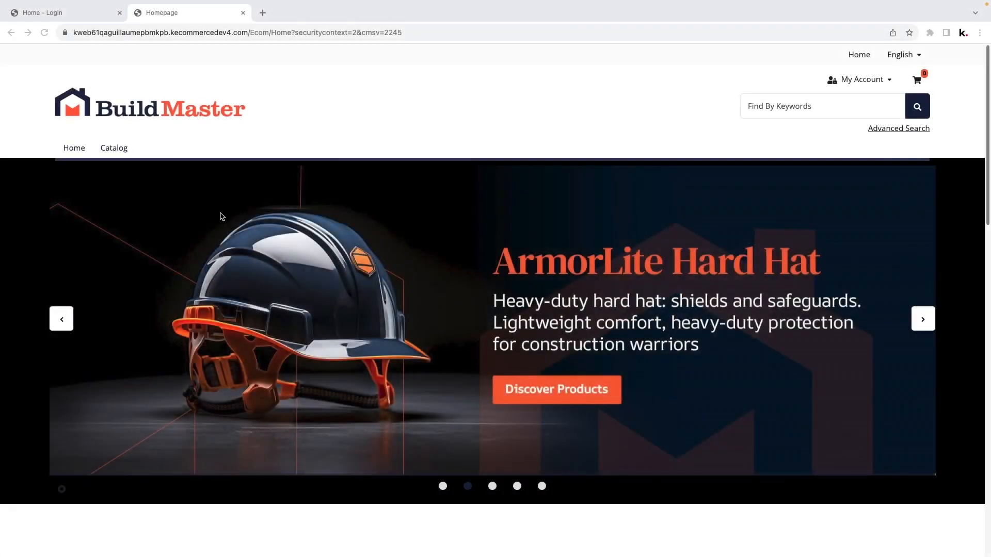
# - Look through the BuildMaster homepage from the slider down to the icon columns and the call-to-action
pyautogui.scroll(-2, 226, 222)
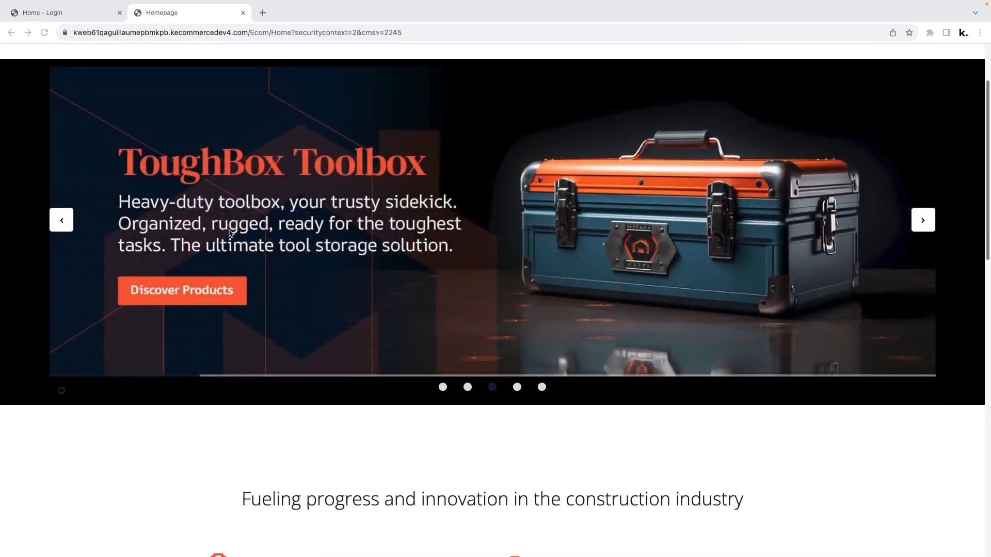
pyautogui.scroll(-4, 230, 234)
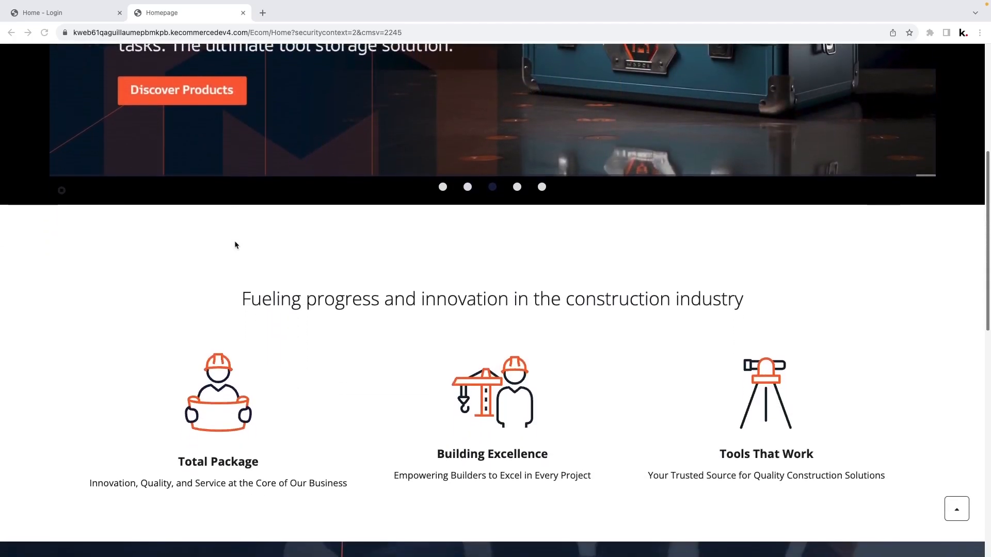
pyautogui.scroll(-4, 235, 245)
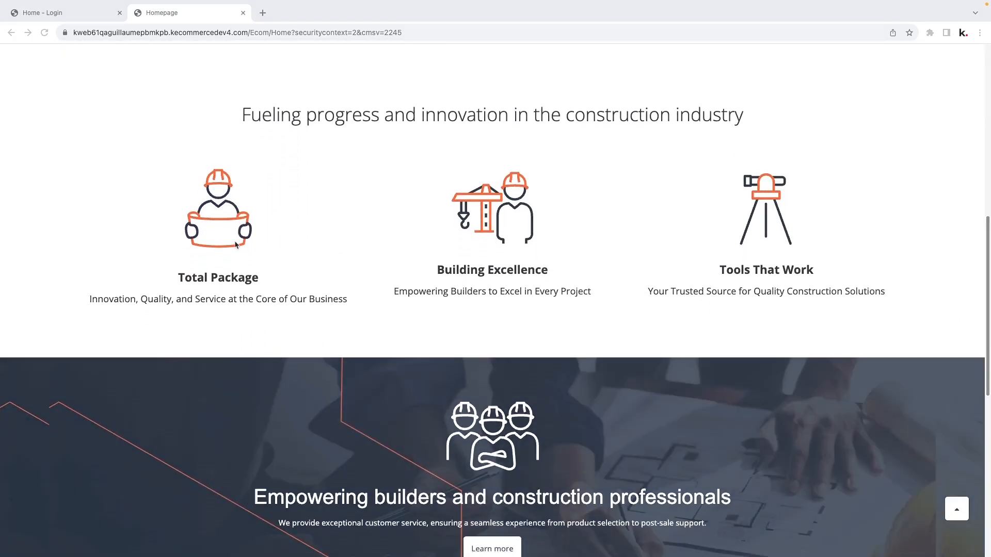